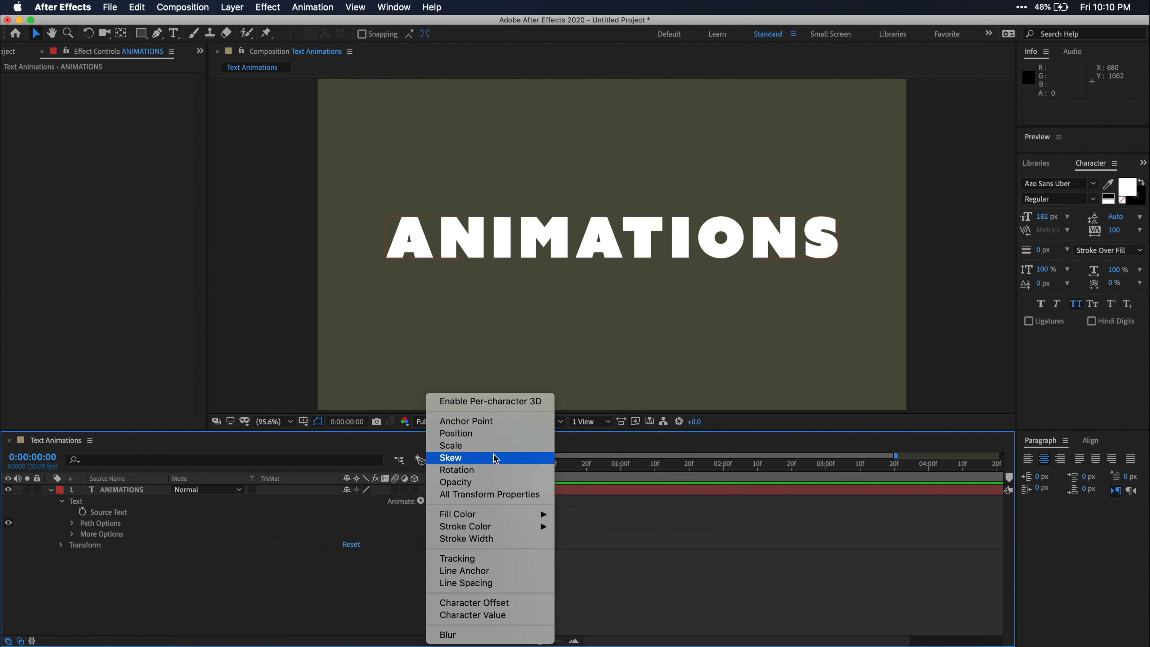
Step: Add a Position animator to the ANIMATIONS text layer and expand its Range Selector 1
click(491, 434)
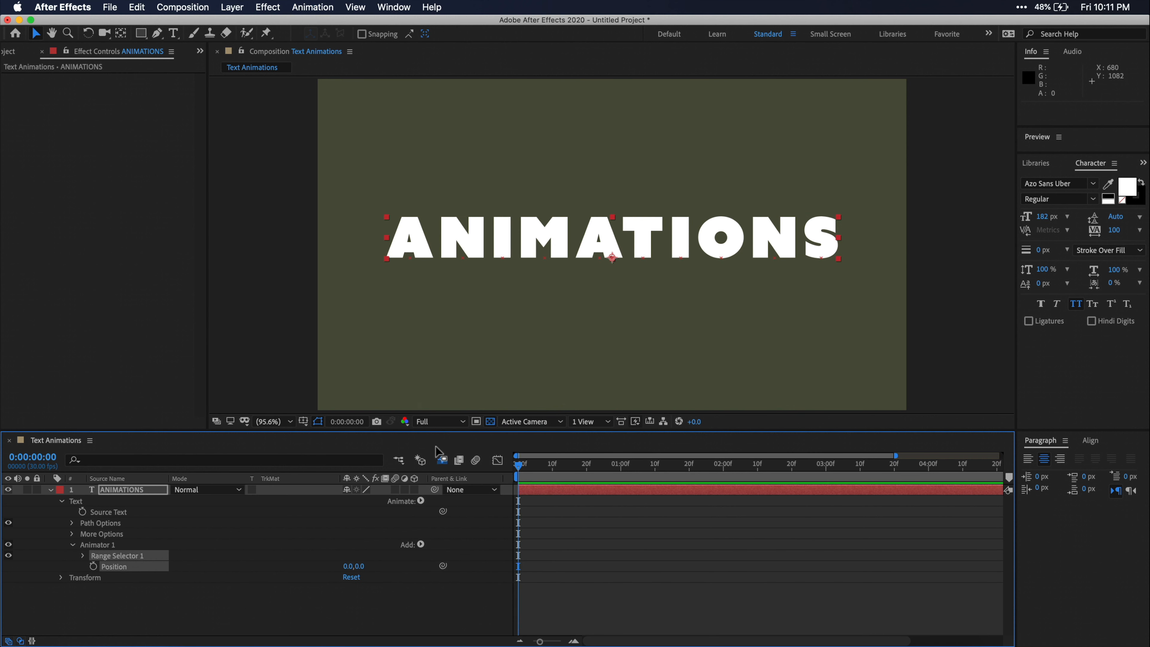
click(124, 545)
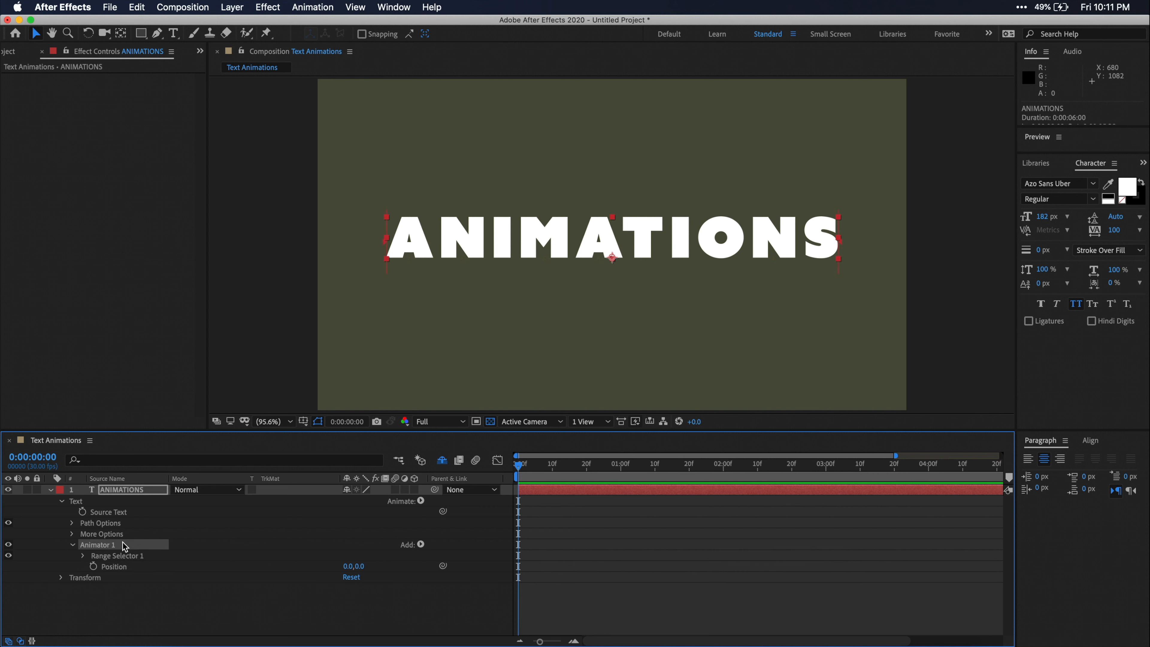
click(152, 556)
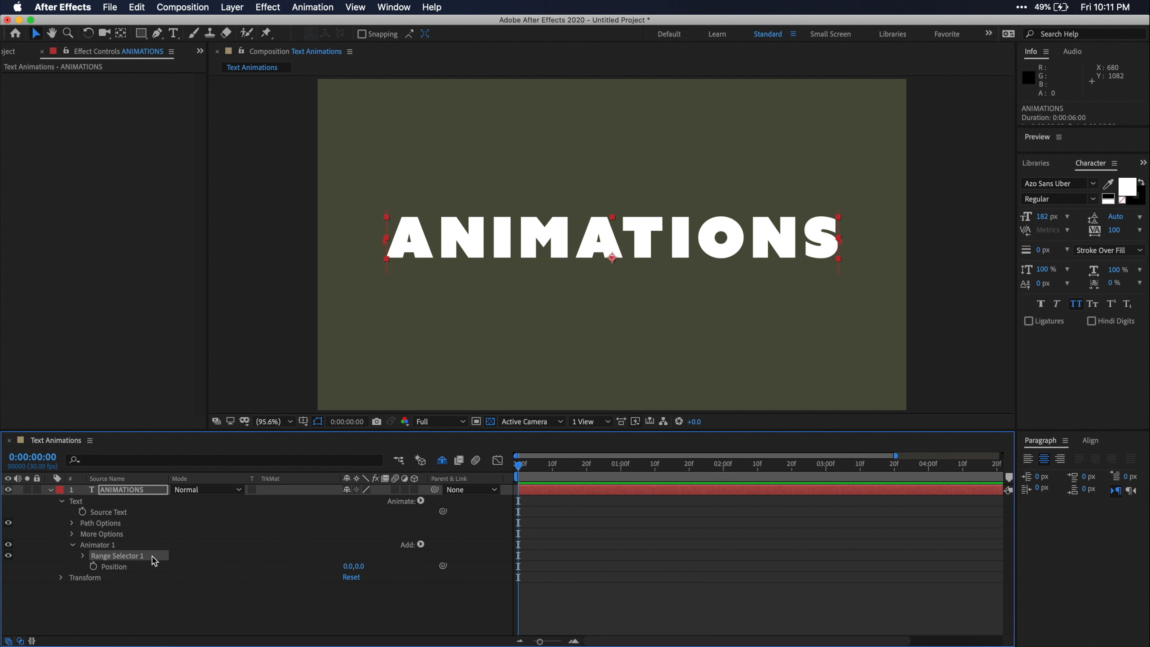
click(82, 555)
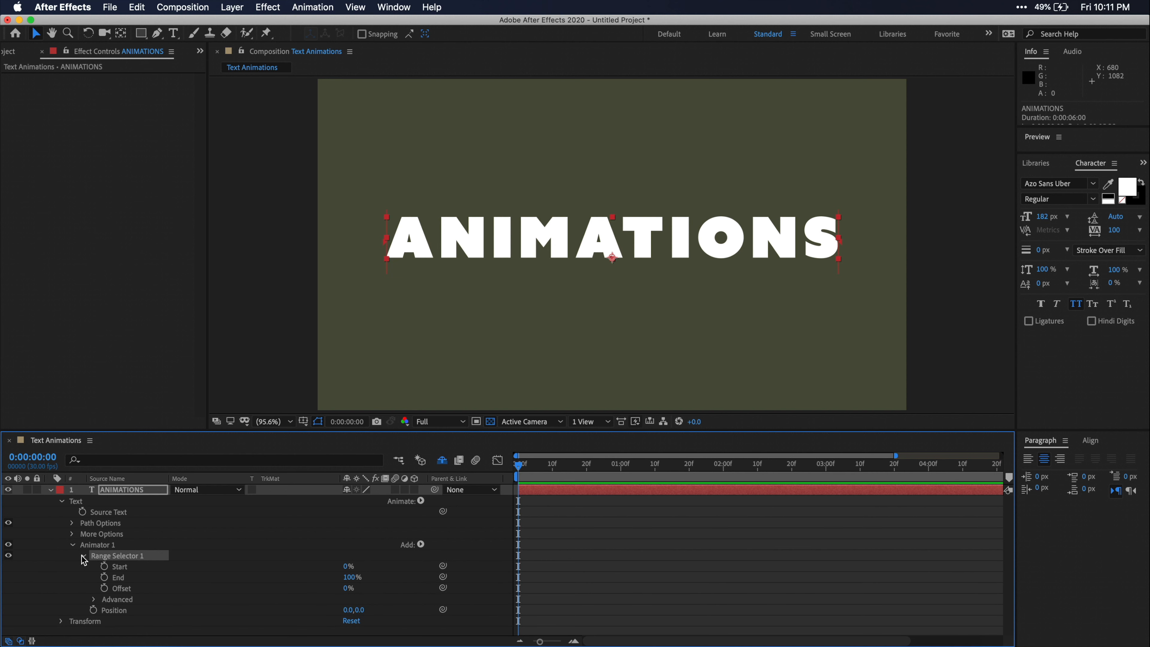
Step: Keyframe the range selector's Start from 0% at 0:00:00:00 to 100% at 0:00:00:20
click(136, 566)
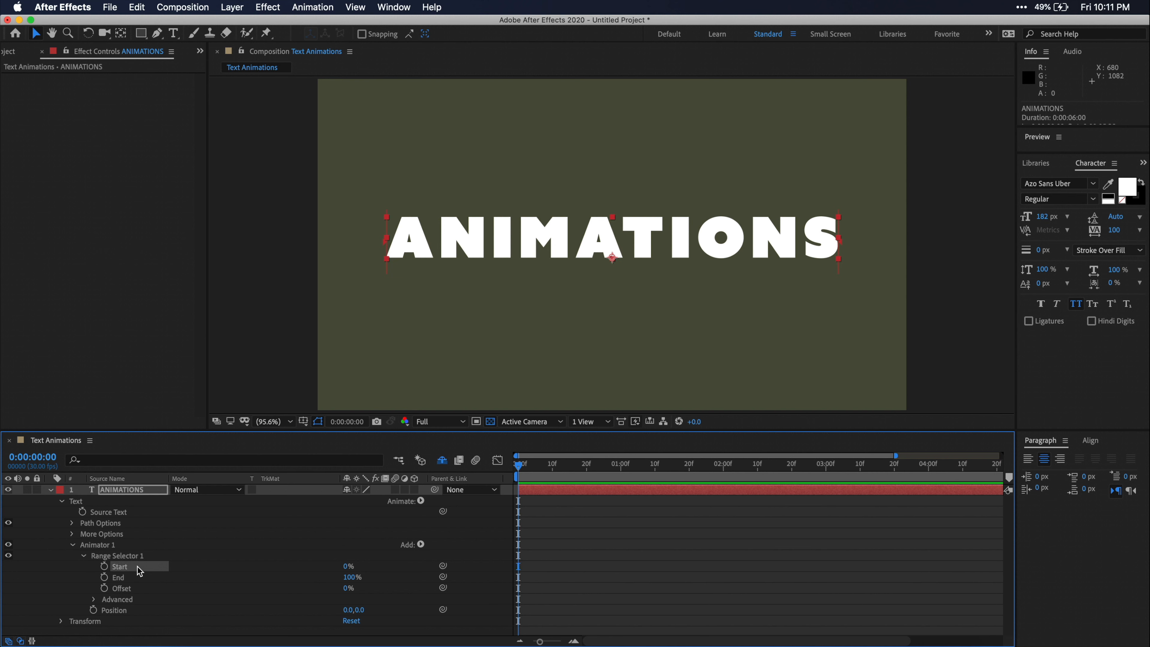
click(105, 567)
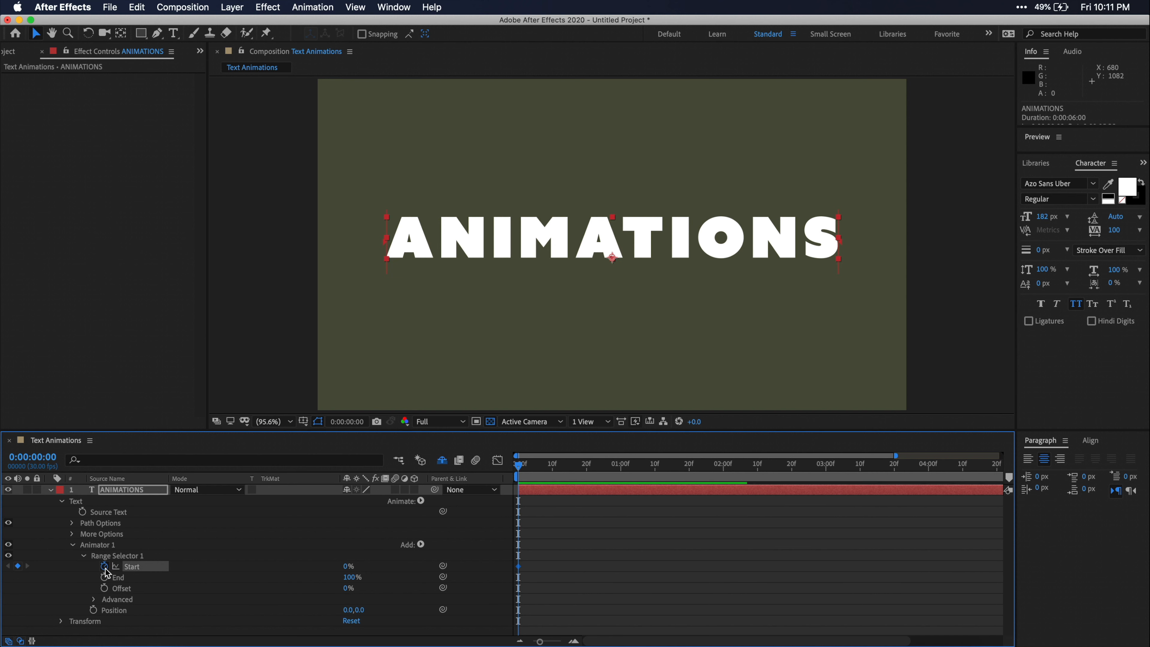
click(520, 466)
drag(520, 466, 511, 468)
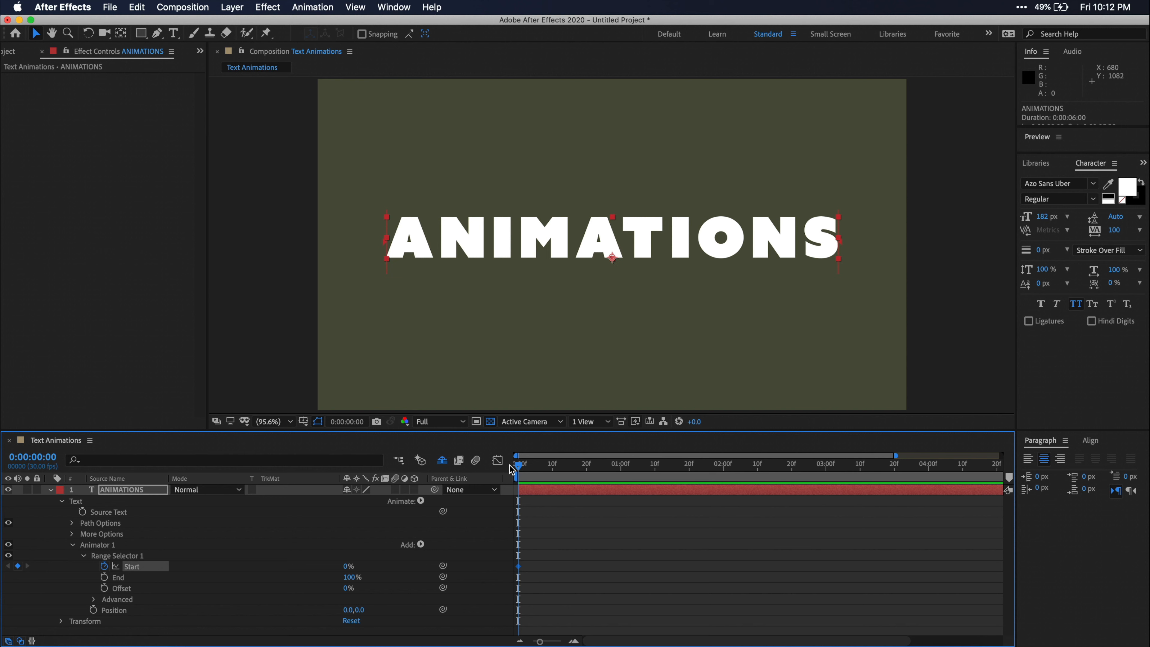
drag(521, 466, 587, 476)
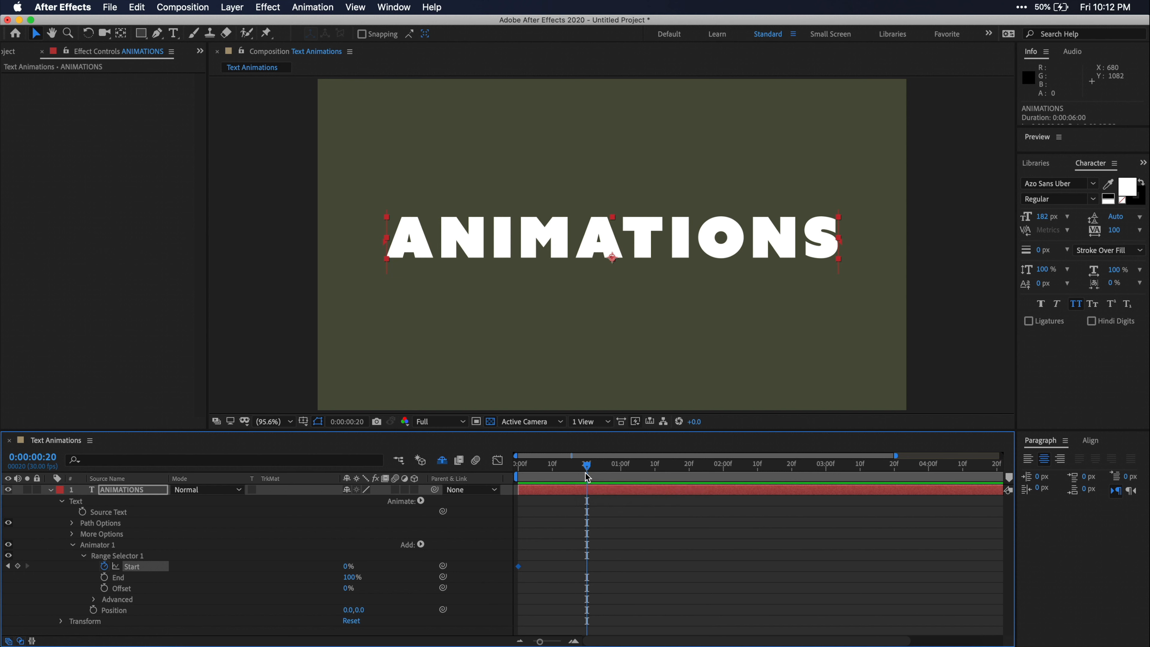
click(348, 565)
text(100)
key(Return)
Step: Scrub back to the first frame and play the Start keyframes
click(619, 463)
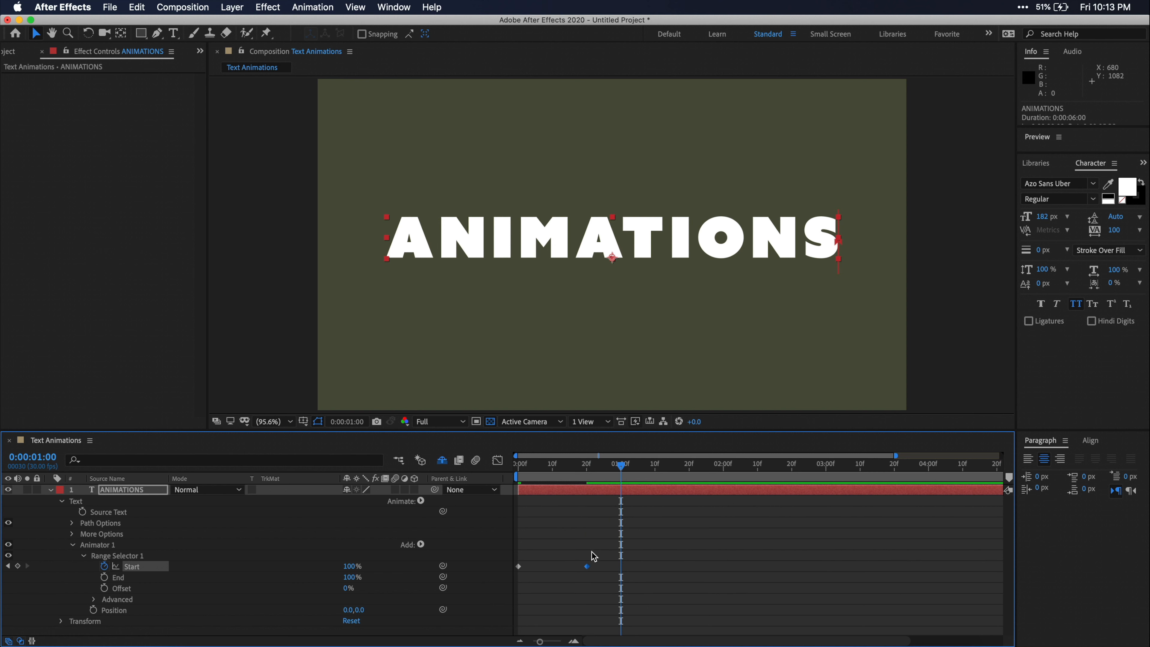
drag(559, 476, 466, 469)
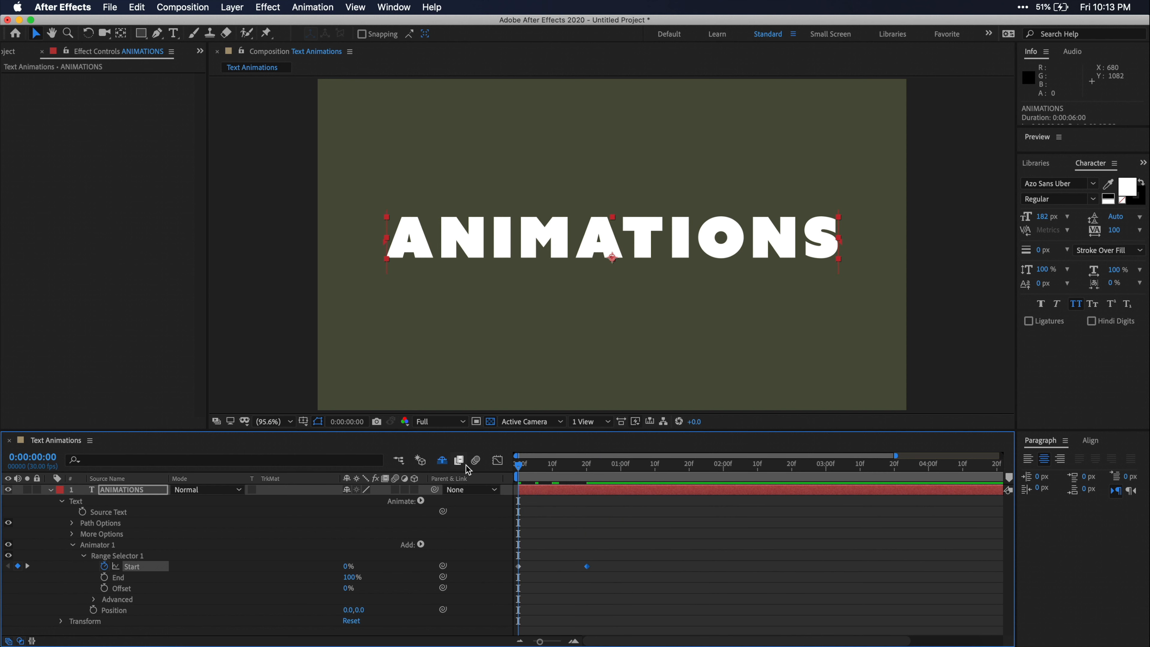
key(space)
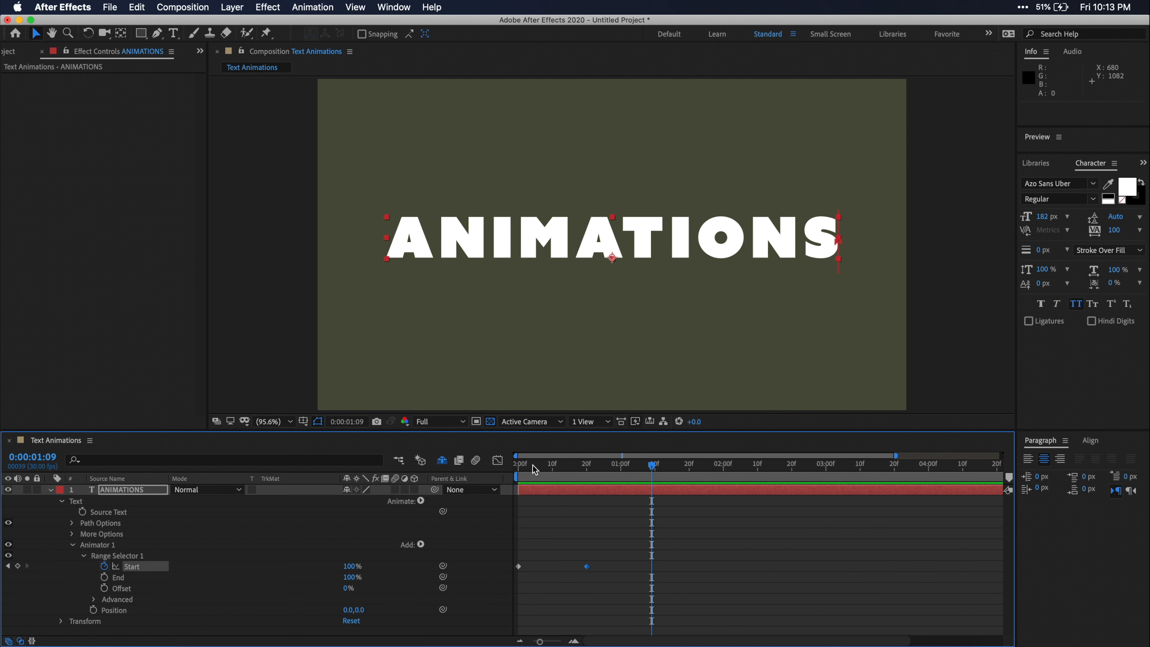
Step: At frame 11, set the animator's Position to 0.0, 884.0 so the unrevealed letters sit below the frame
click(556, 468)
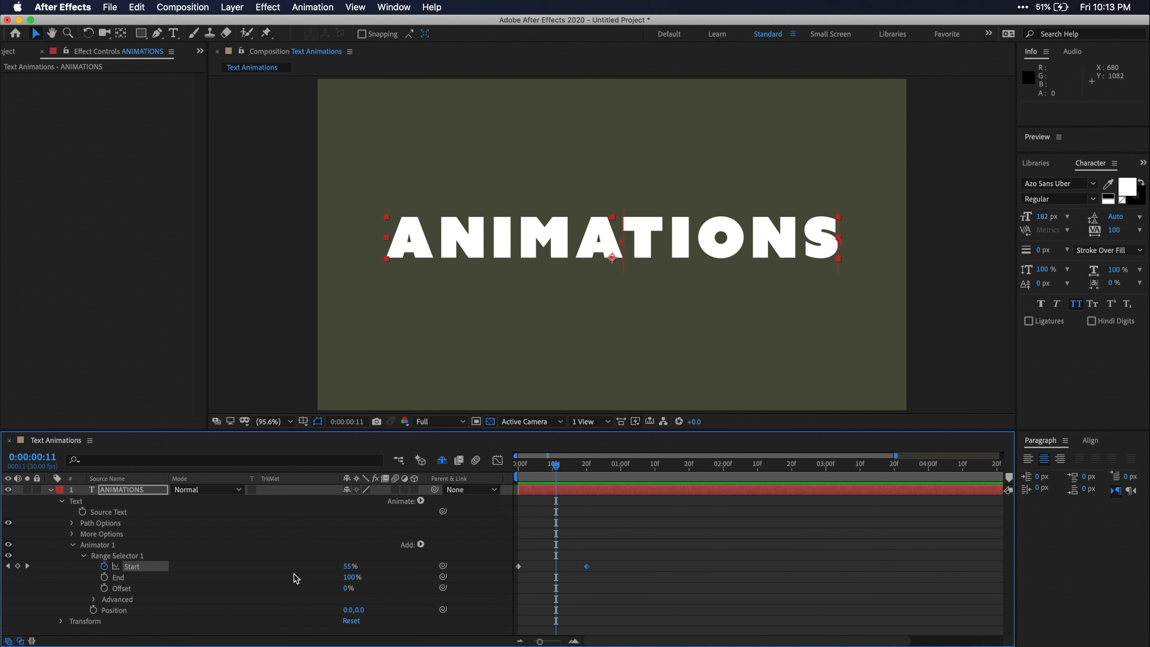
click(261, 612)
click(126, 613)
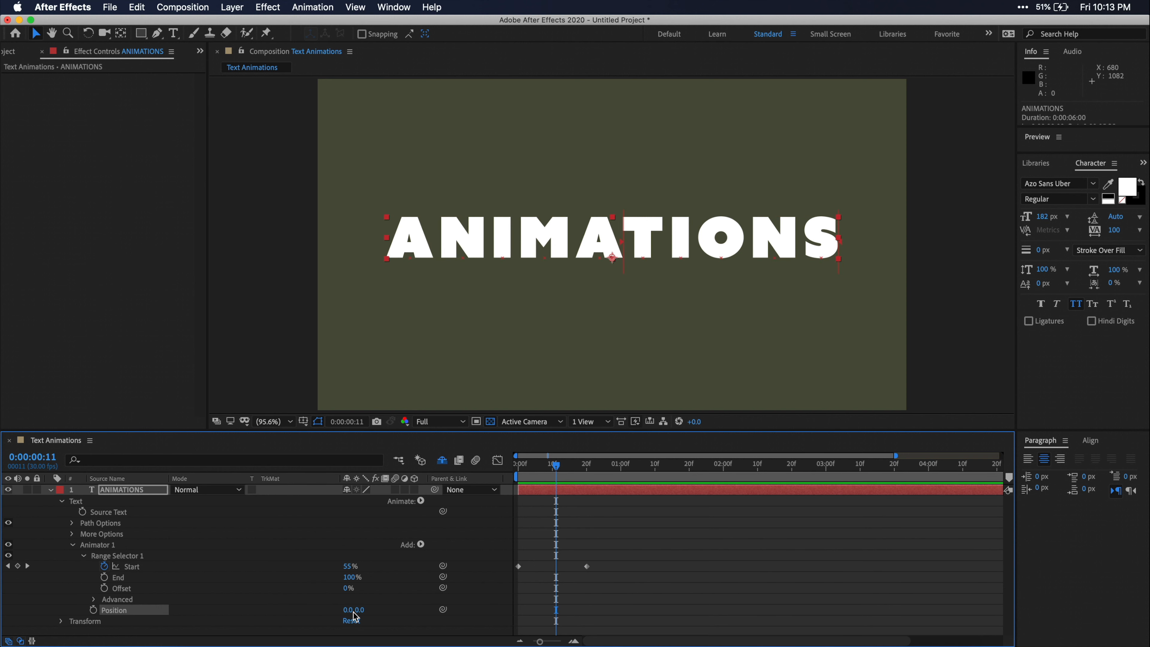
drag(360, 610, 729, 515)
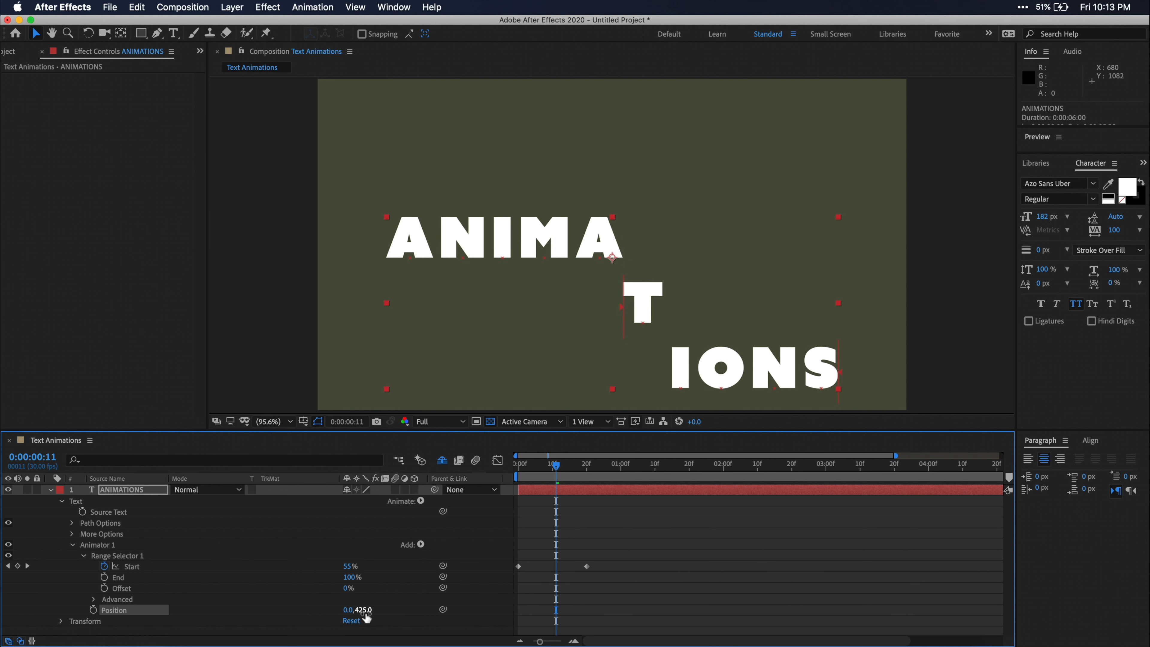
drag(365, 609, 800, 480)
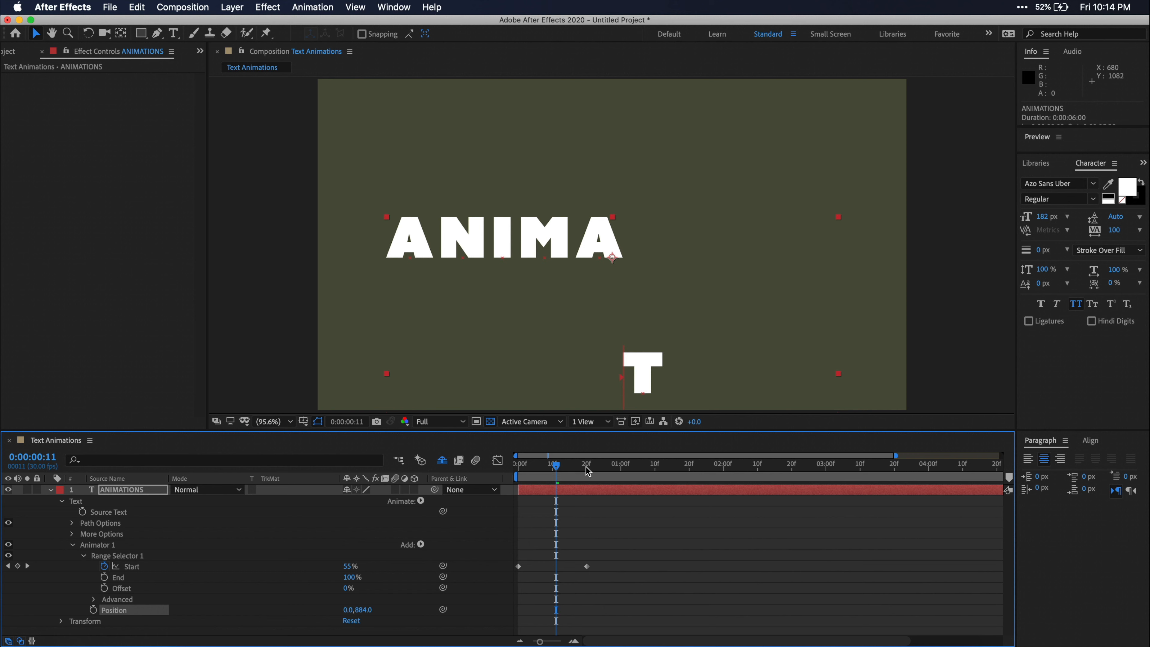
Step: Play the letter slide-in animation from the first frame
drag(554, 465, 503, 471)
key(space)
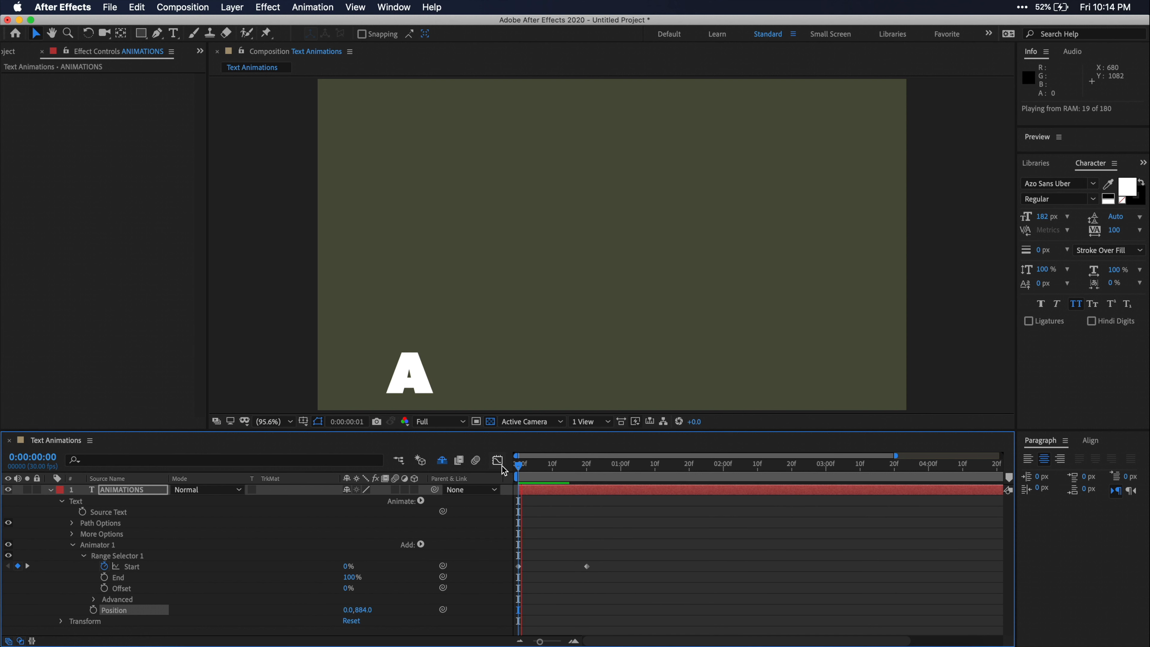
key(space)
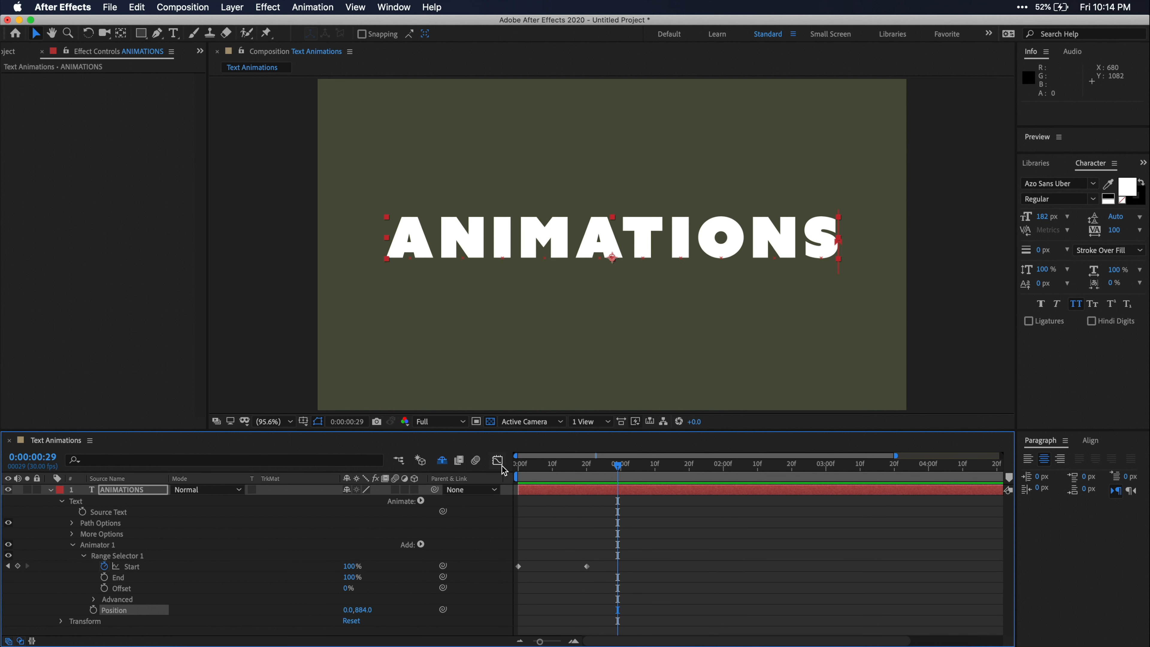
Step: Slow the slide-in by moving the second Start keyframe to 0:00:01:02, and preview the result
drag(588, 568, 627, 567)
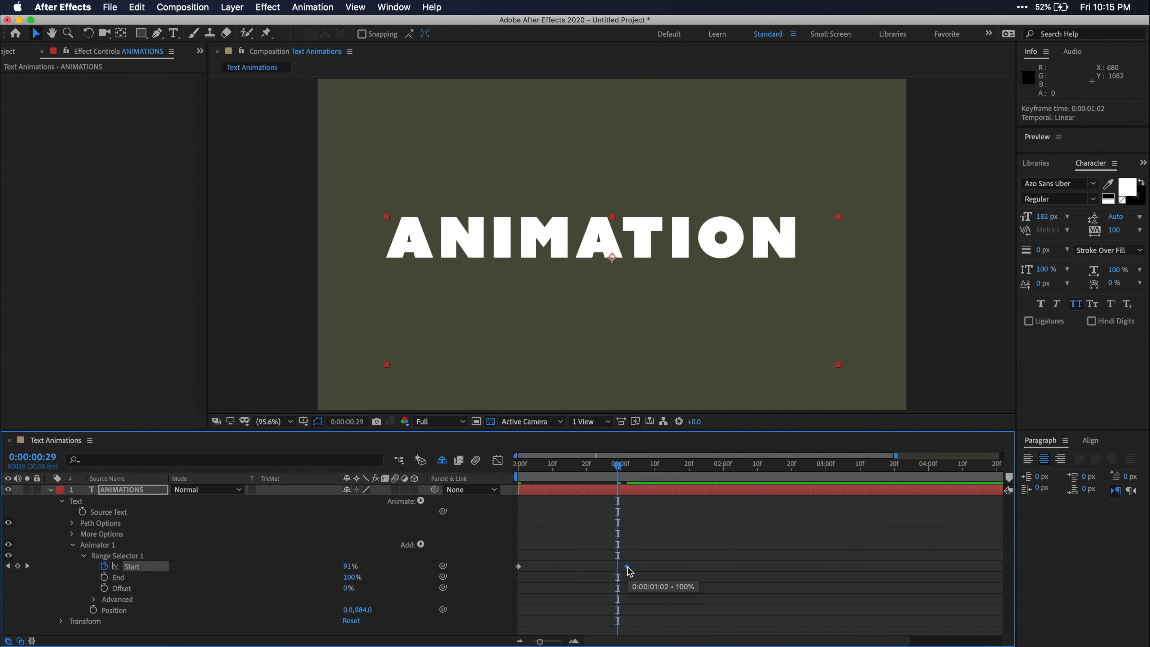
key(space)
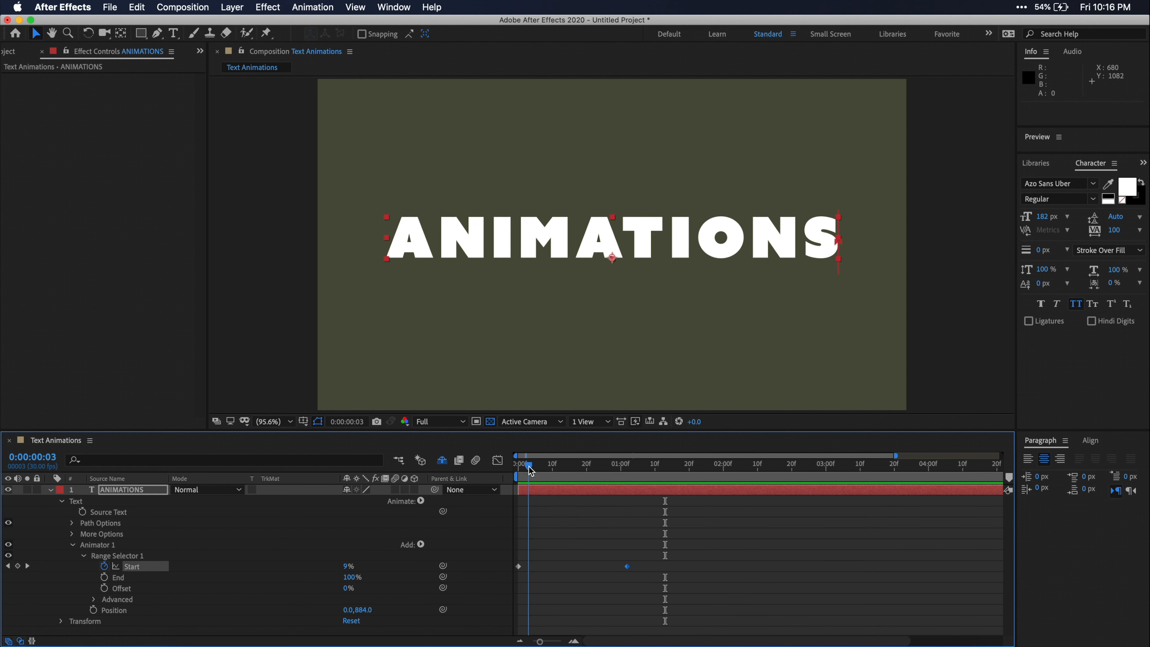
key(space)
key(space)
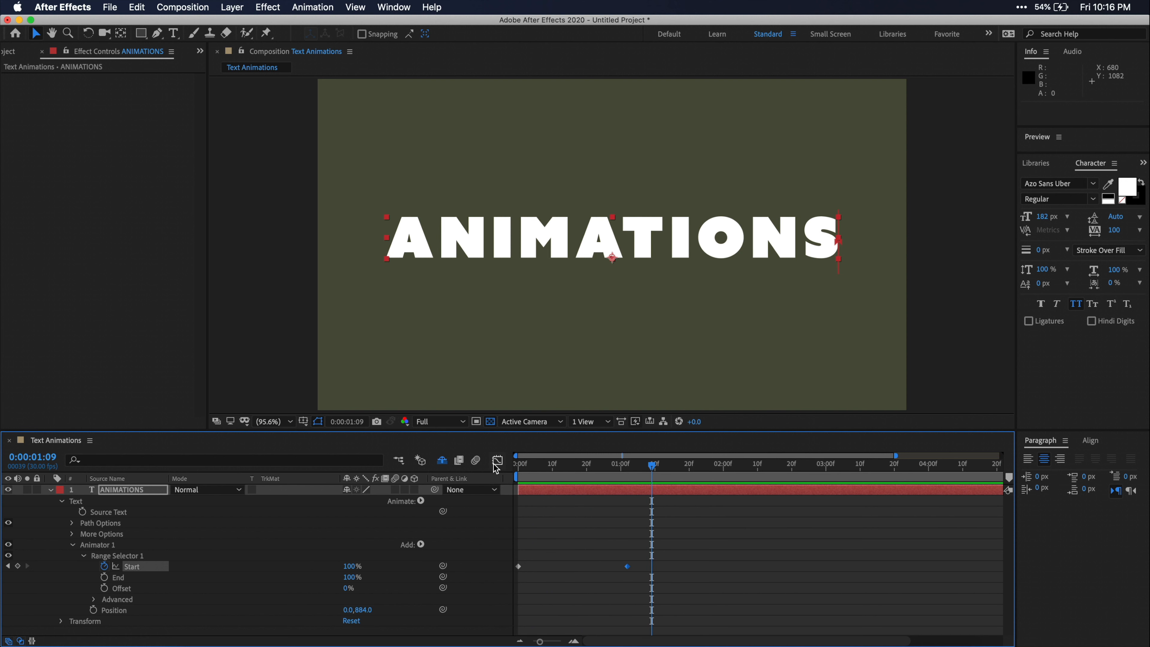
Step: Delete the Position animator and add a Scale animator to the text layer, with its Range Selector 1 expanded
click(105, 547)
key(Delete)
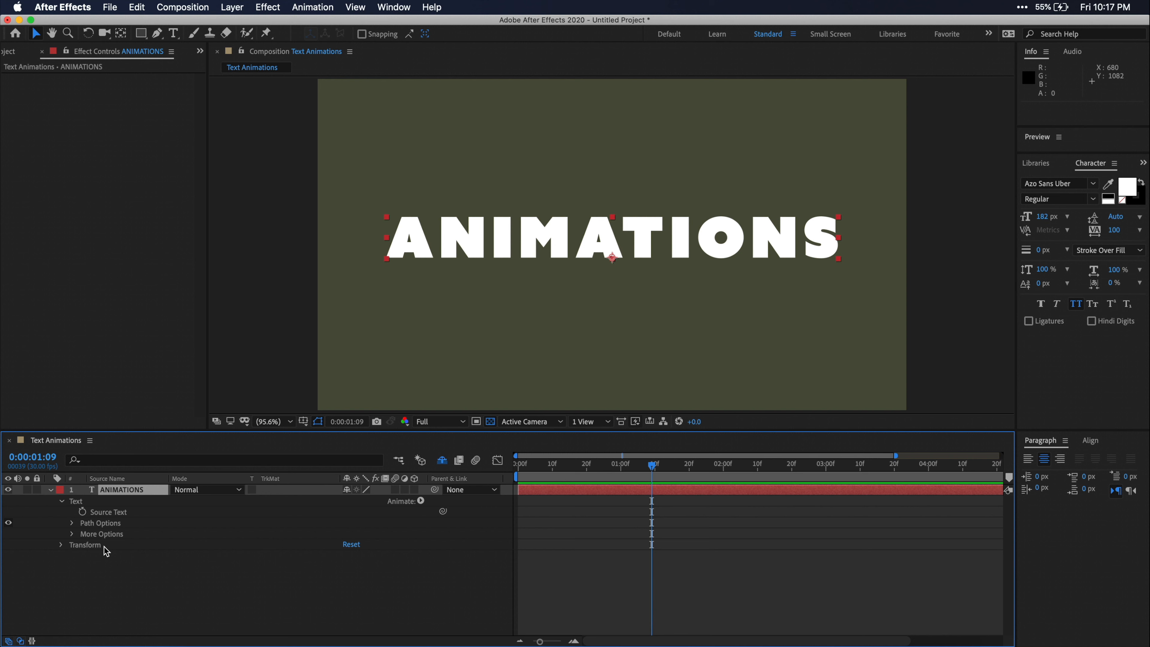
click(421, 501)
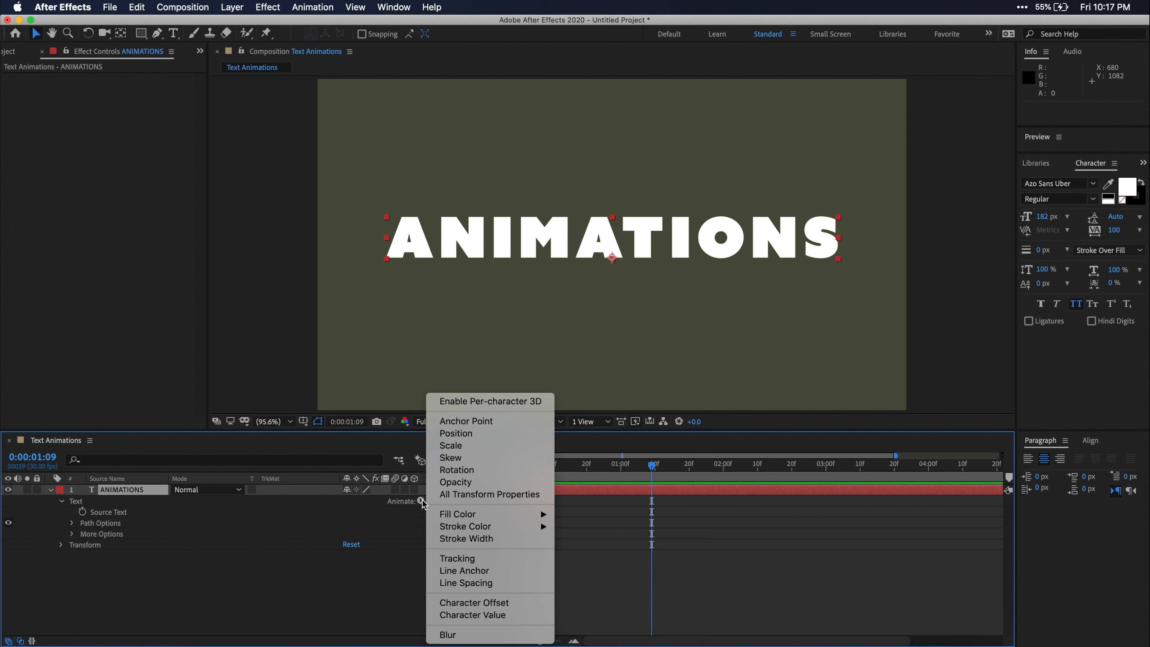
click(482, 447)
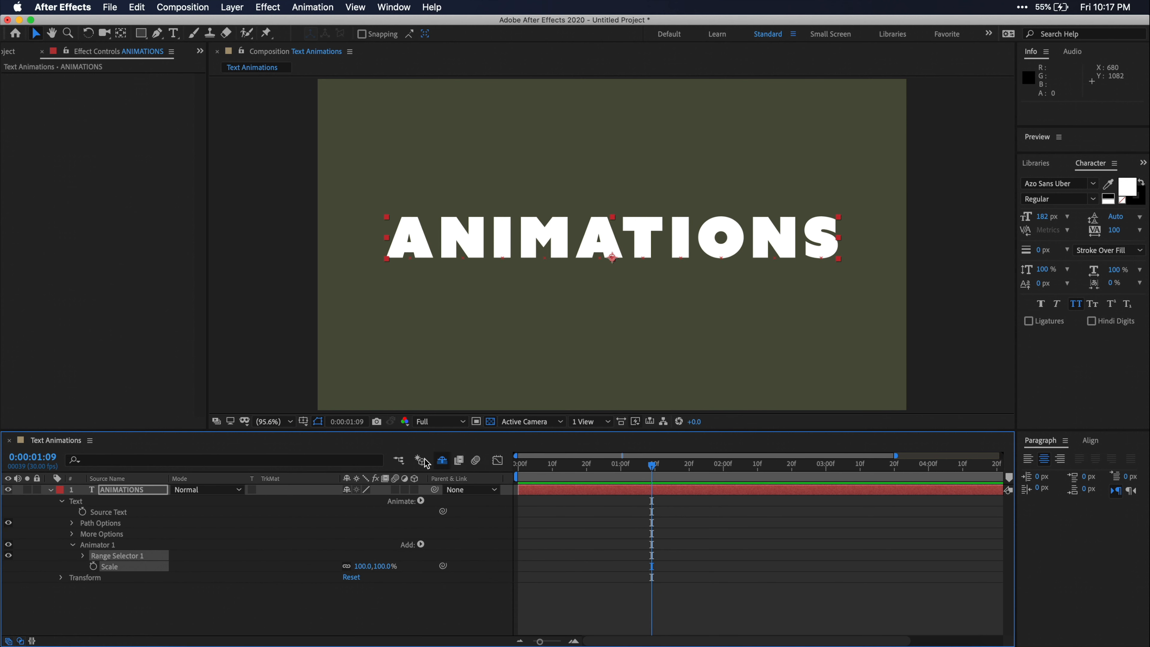
click(83, 556)
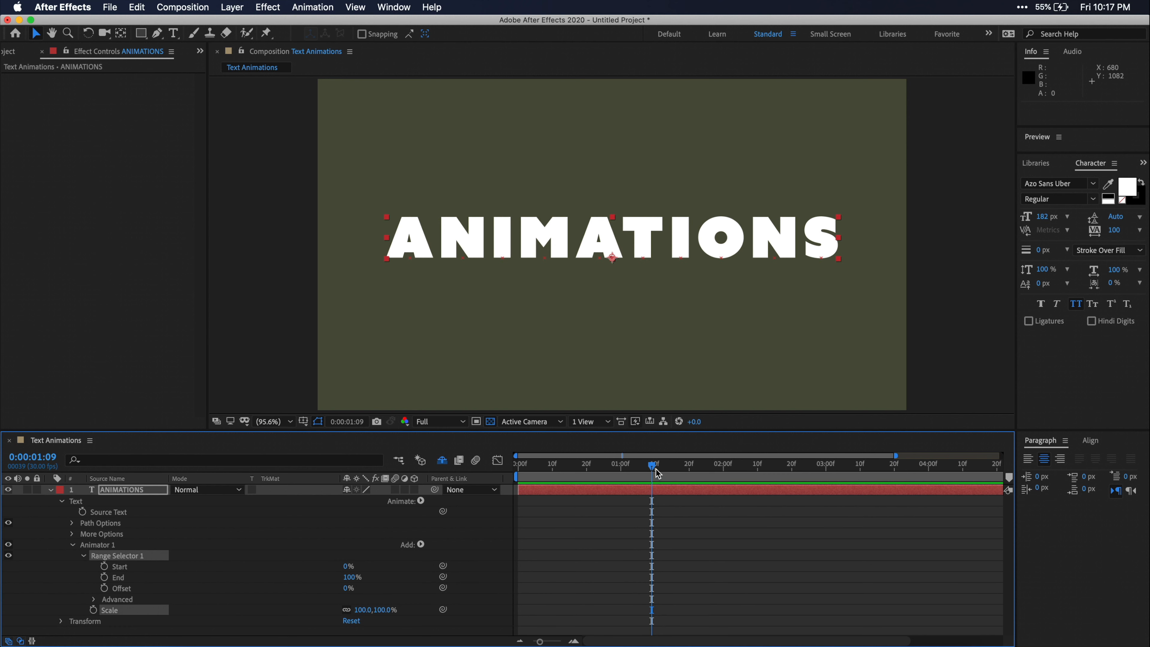
Step: Keyframe the Scale animator's range selector Start from 0% at 0:00:00:00 to 100% at 0:00:00:28
drag(652, 468, 514, 479)
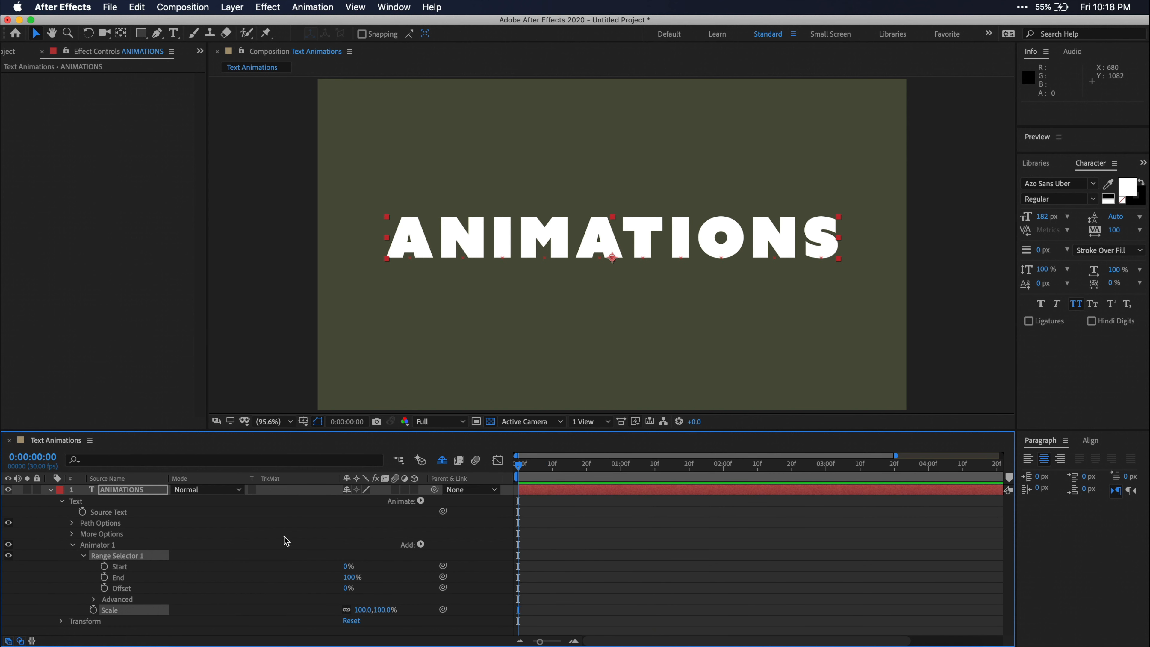
click(104, 568)
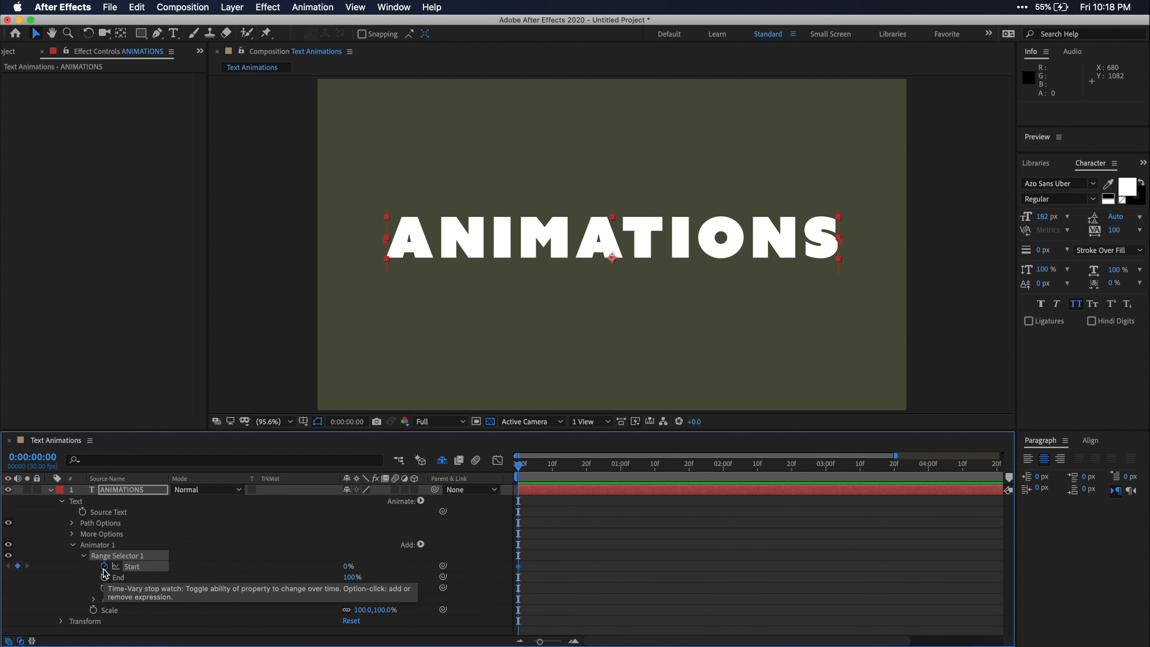
drag(518, 466, 613, 466)
click(348, 567)
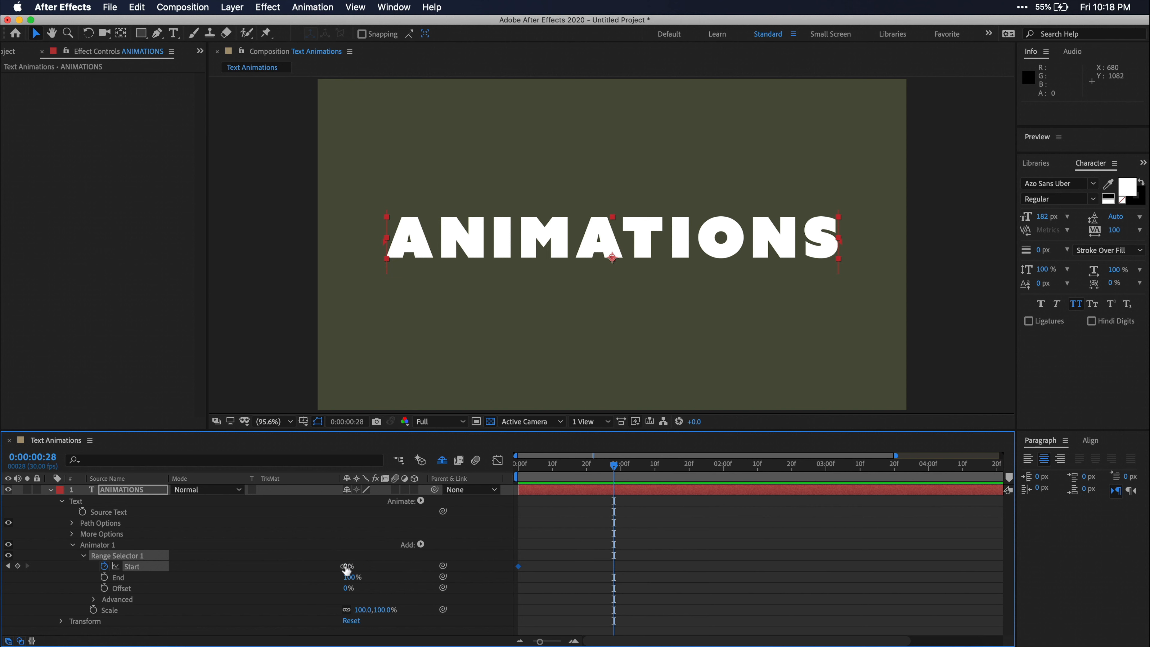
text(100)
key(Return)
Step: Set the animator's Scale to 0% in both dimensions
click(364, 609)
text(0)
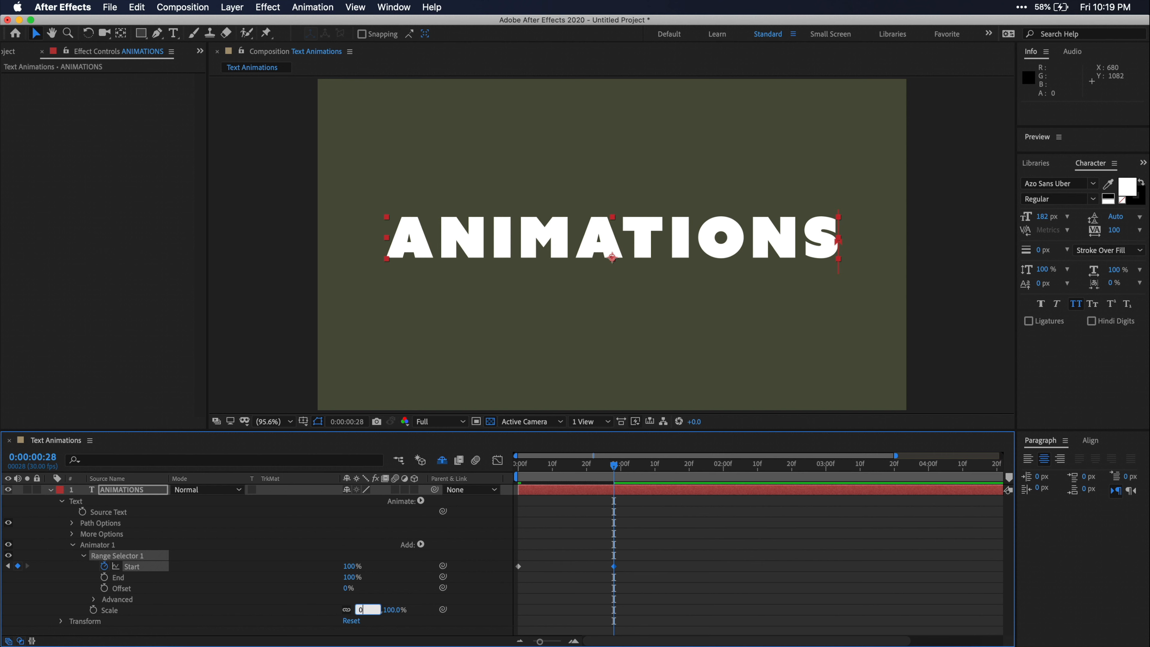
key(Return)
Step: Play the letter scale-up animation from the first frame twice
drag(567, 466, 517, 464)
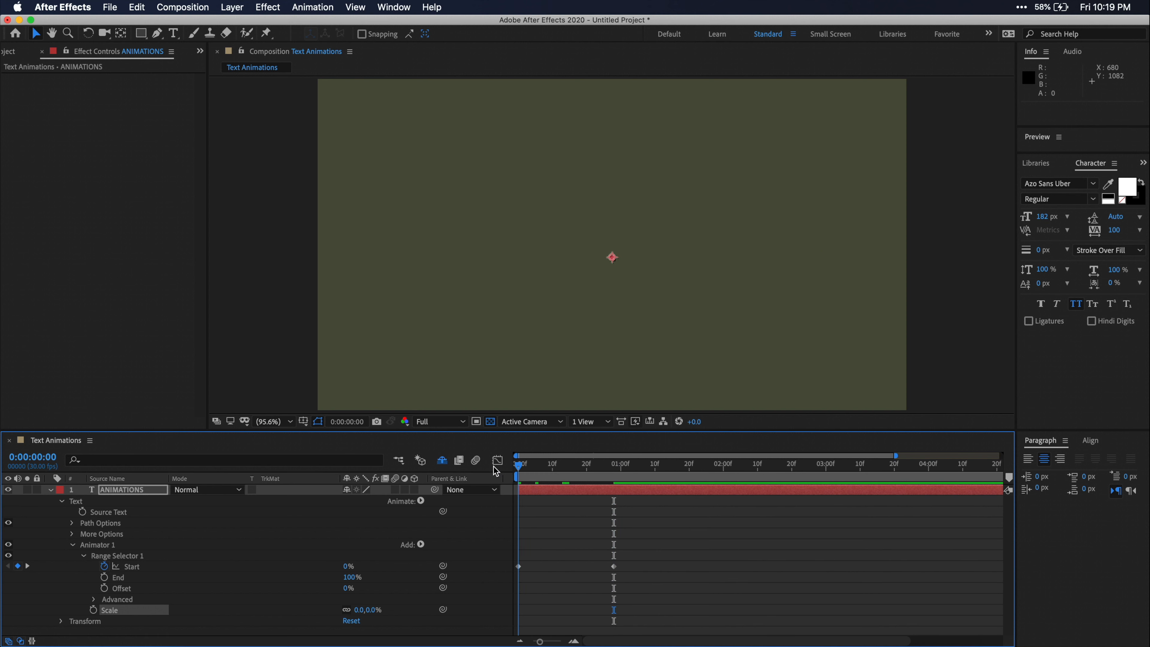
key(space)
key(space)
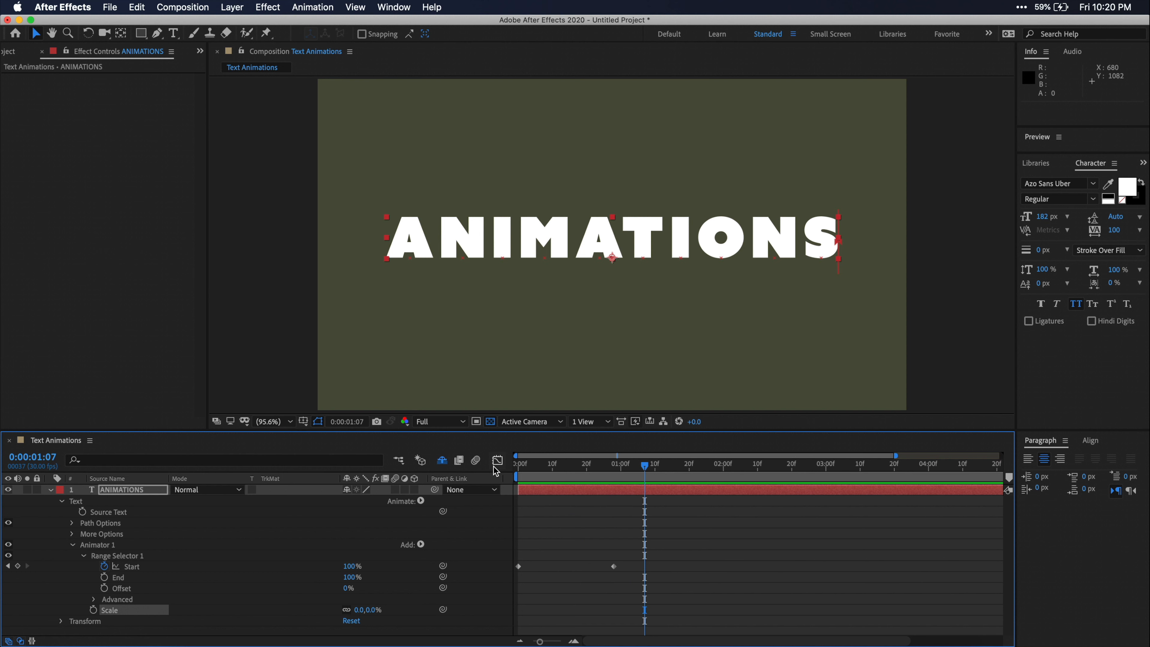
drag(525, 467, 514, 466)
key(space)
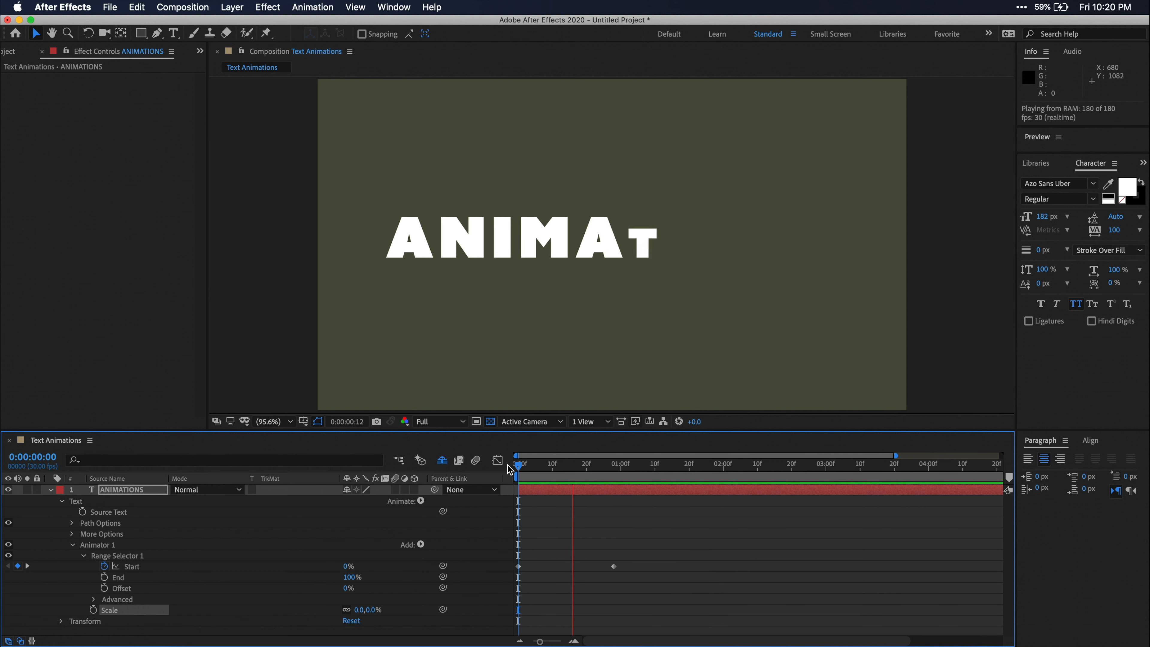
key(space)
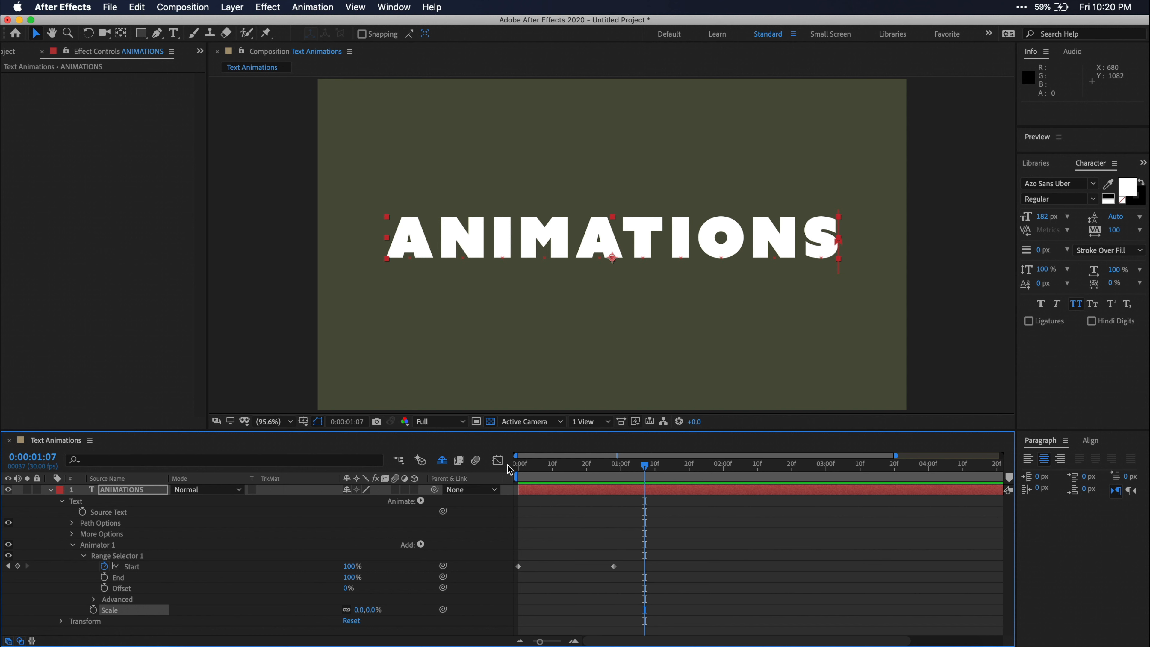
Step: Add a Rotation property to Animator 1 alongside Scale
click(421, 545)
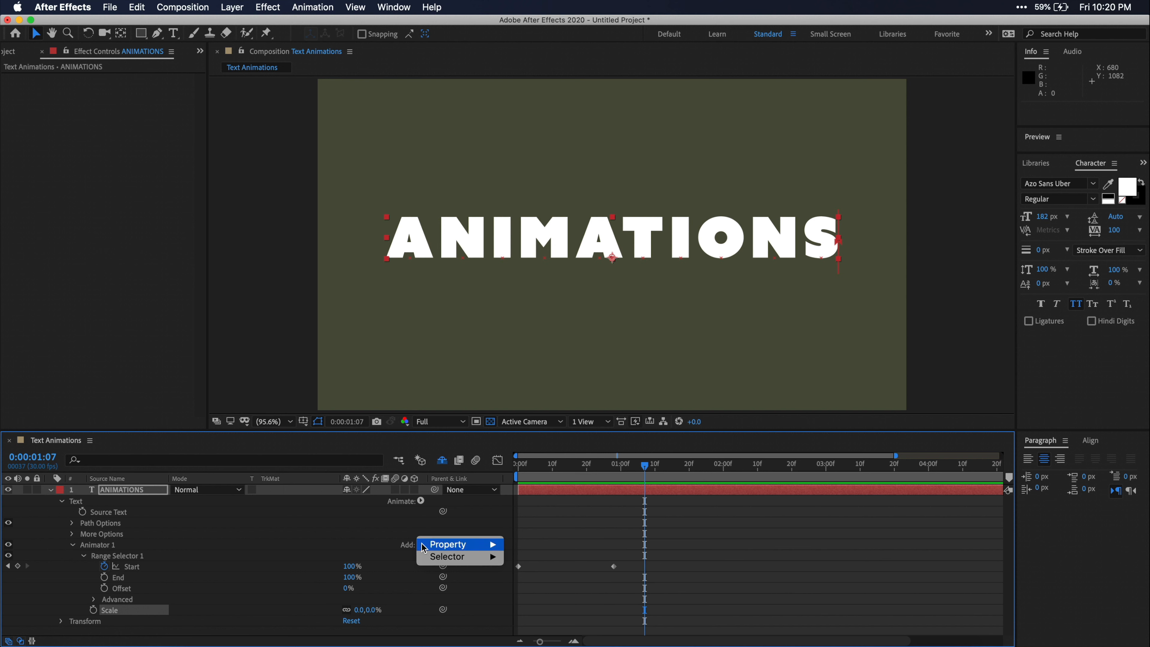
mouse_move(424, 548)
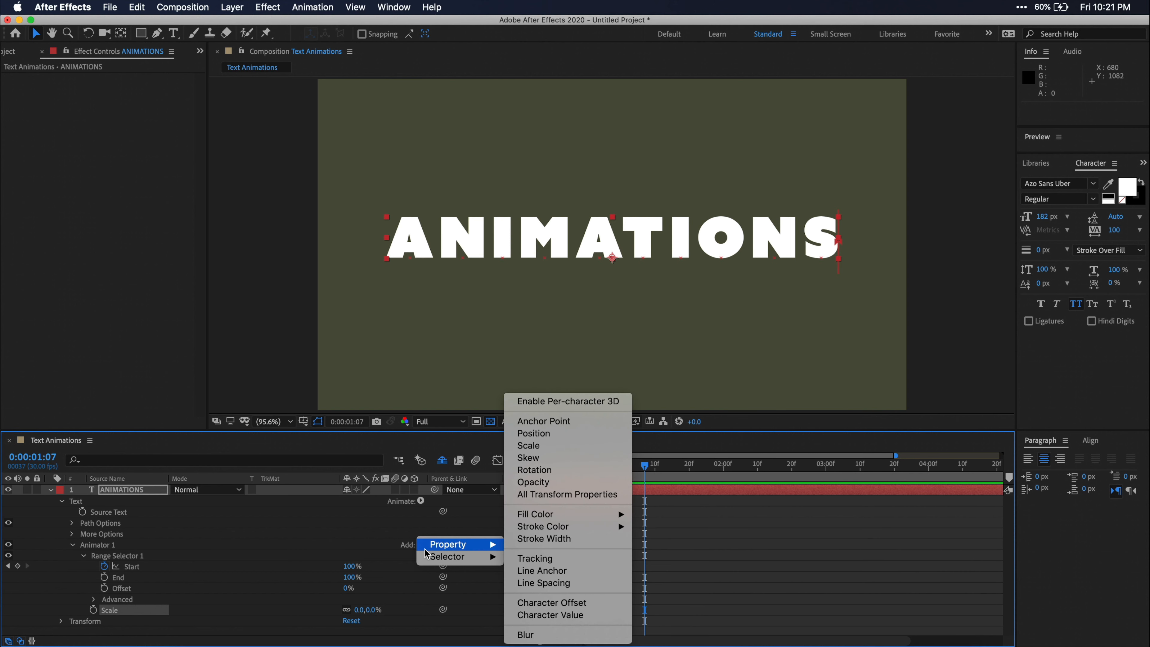
click(559, 475)
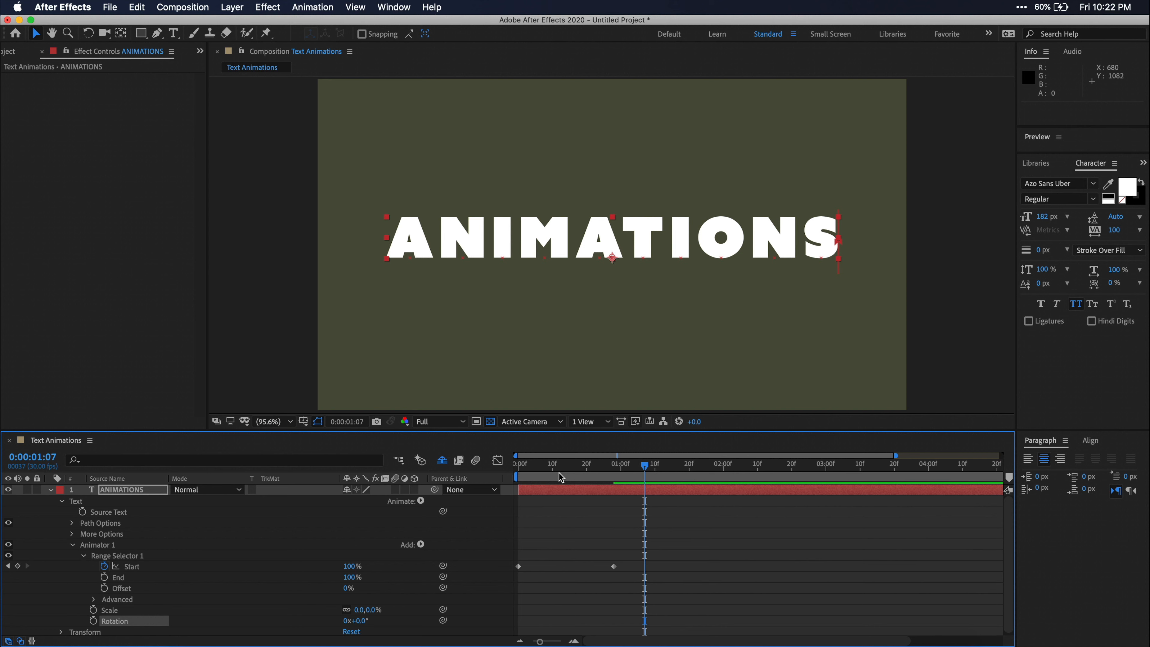
Step: Set Animator 1's Rotation to 57° and play the combined scale and rotation animation from the first frame
click(558, 469)
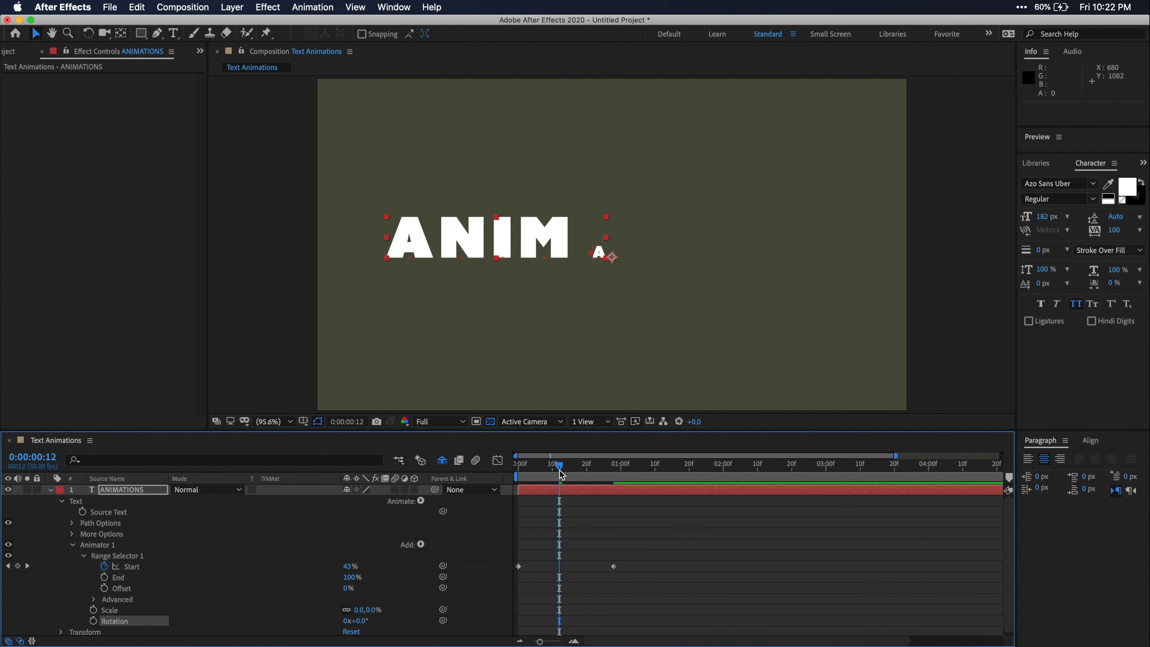
drag(357, 620, 392, 618)
drag(559, 467, 485, 462)
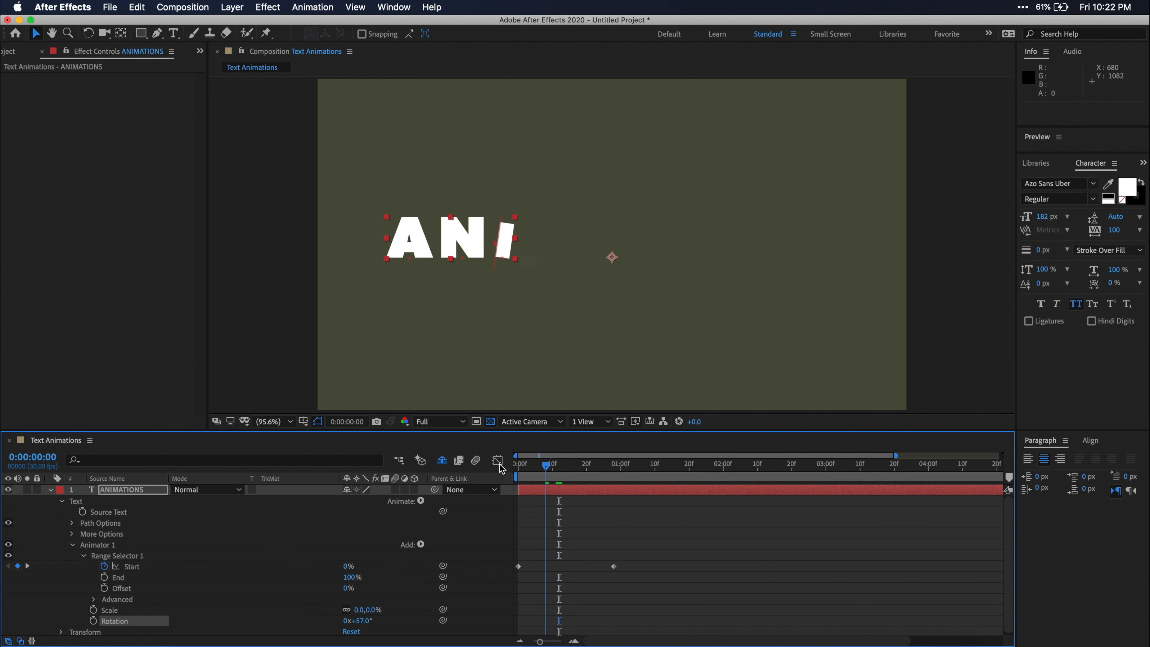
key(space)
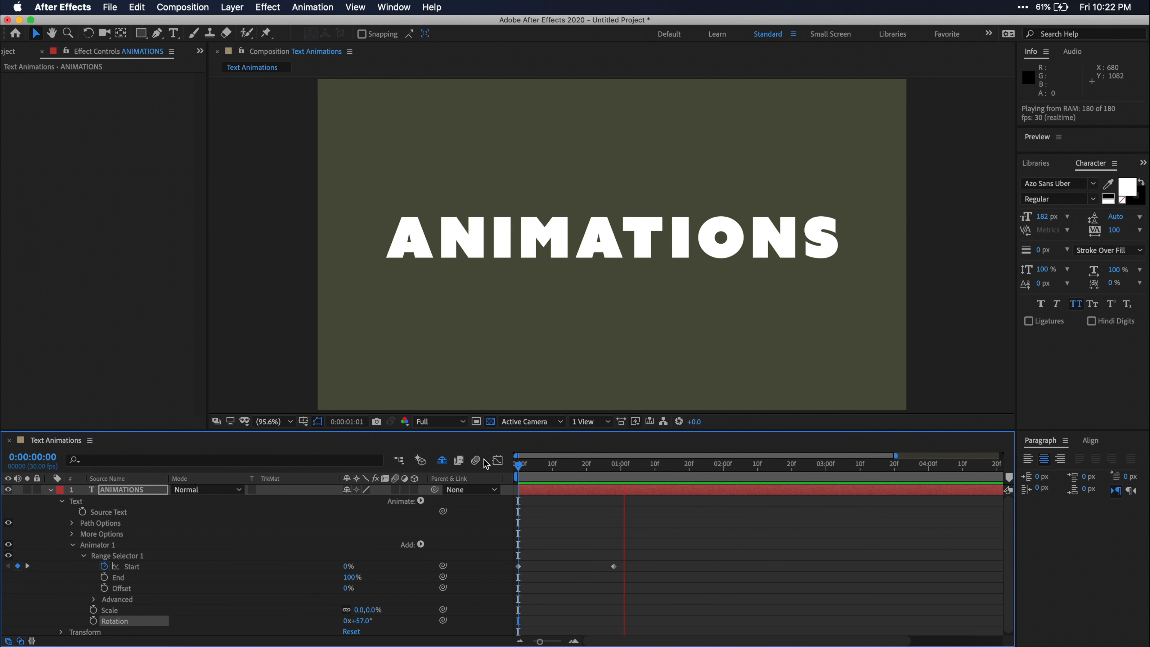
key(space)
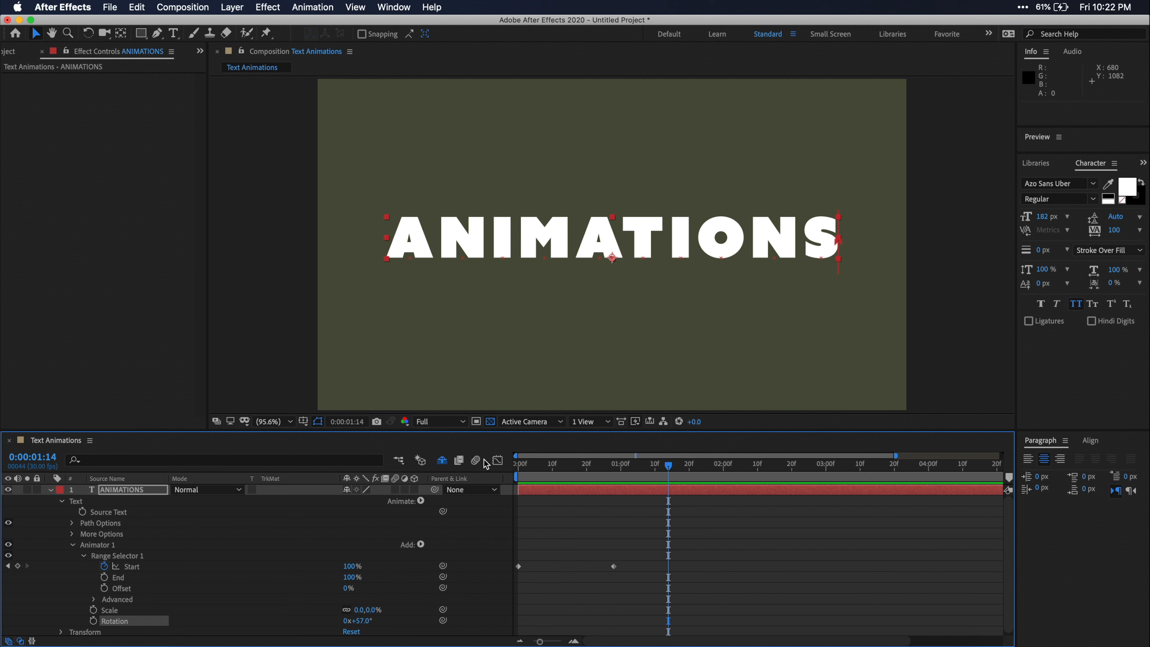
Step: Apply Easy Ease to both Start keyframes of Range Selector 1
drag(638, 539, 511, 603)
right_click(614, 566)
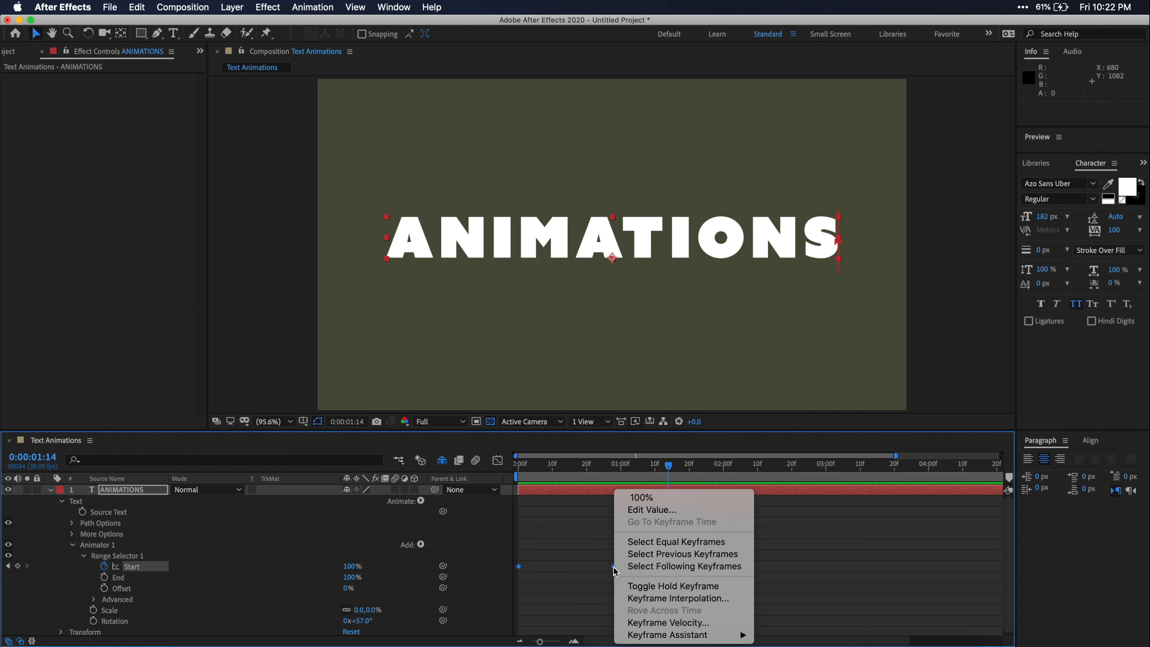
mouse_move(699, 640)
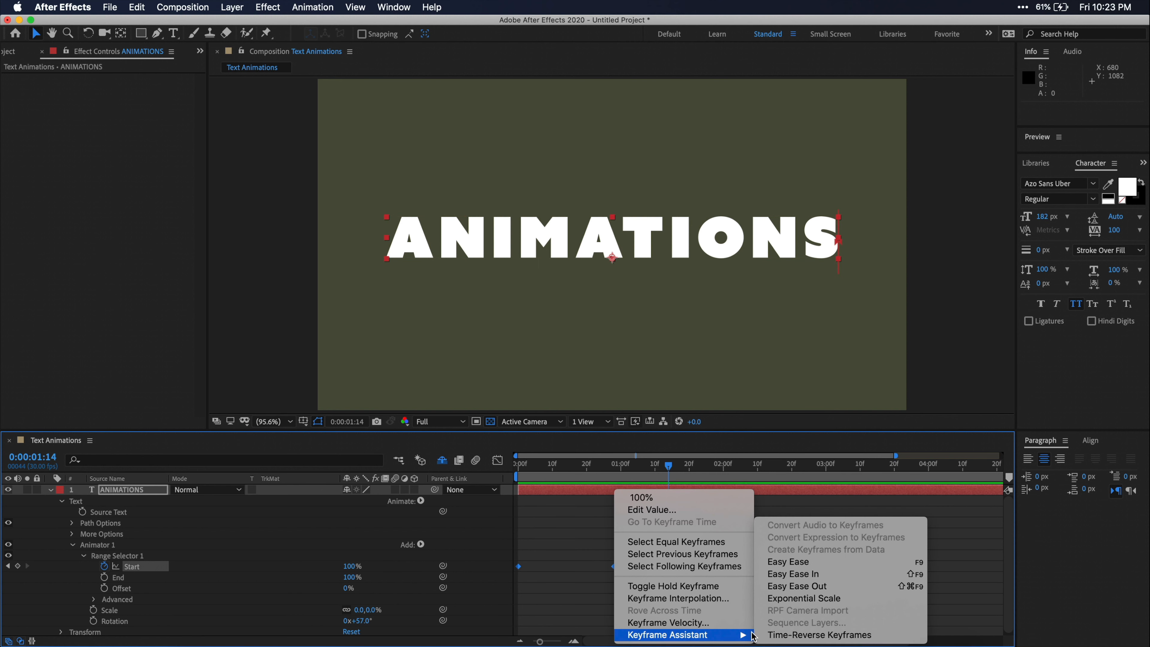
click(834, 563)
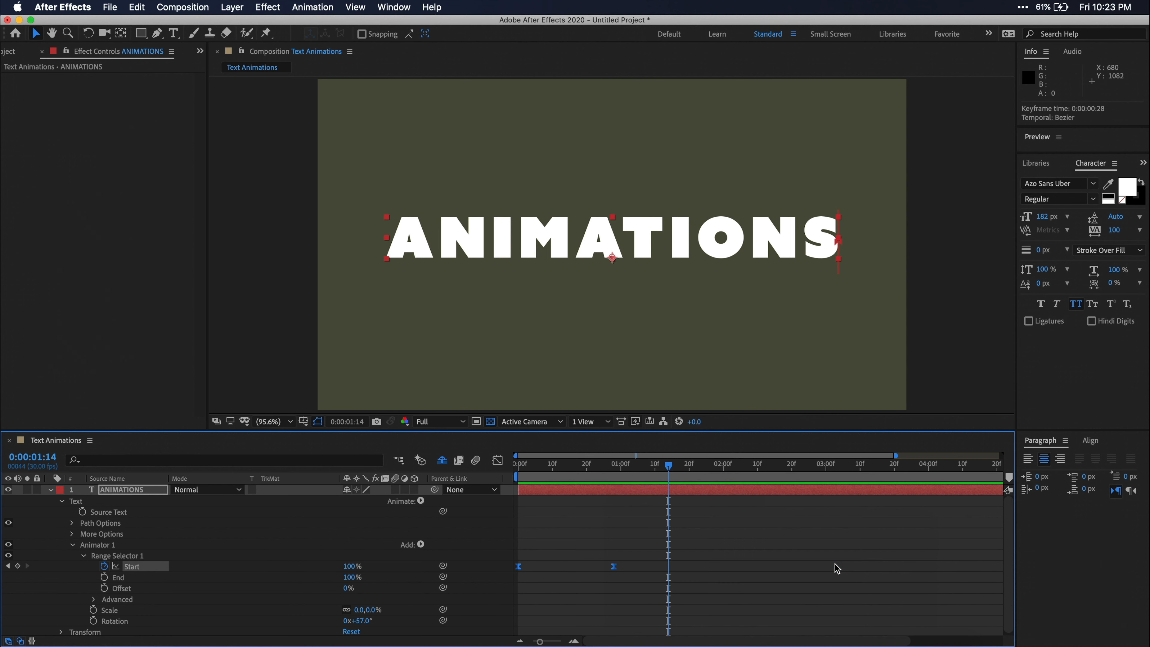
Step: Play the eased letter animation from the first frame twice
click(601, 466)
key(space)
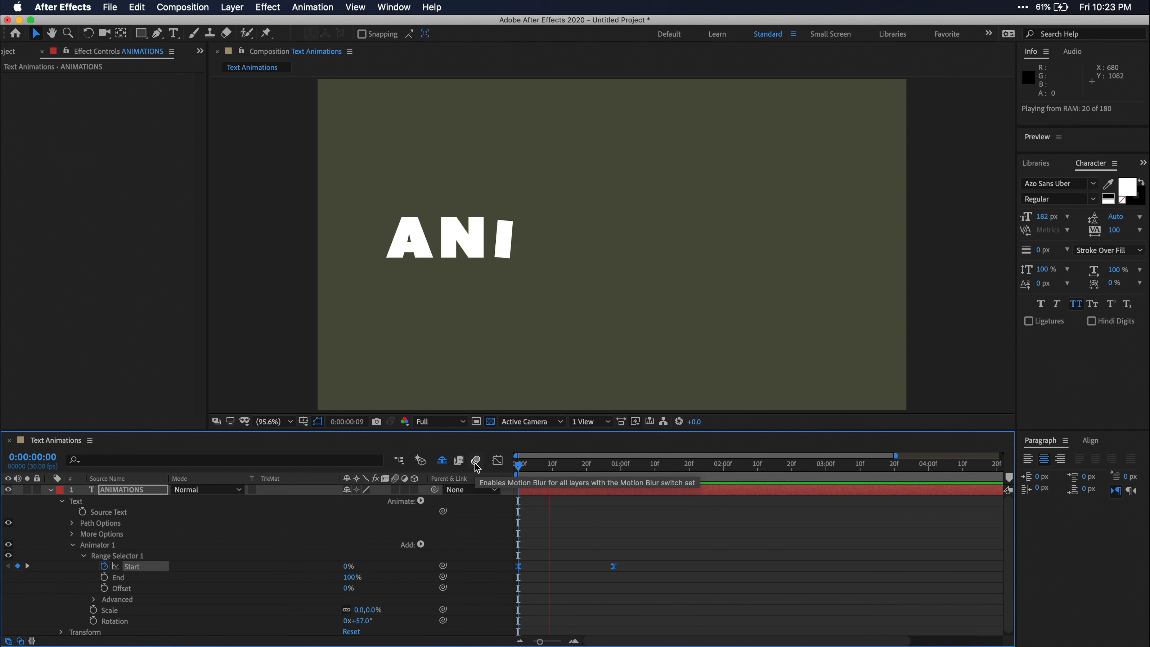
key(space)
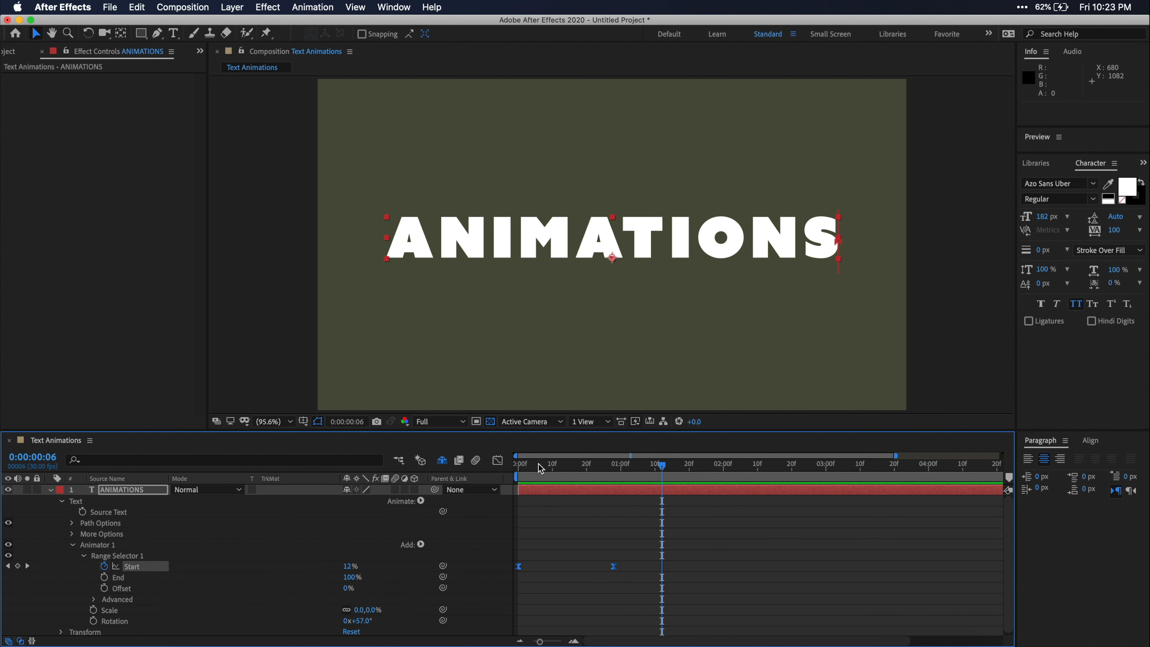
key(space)
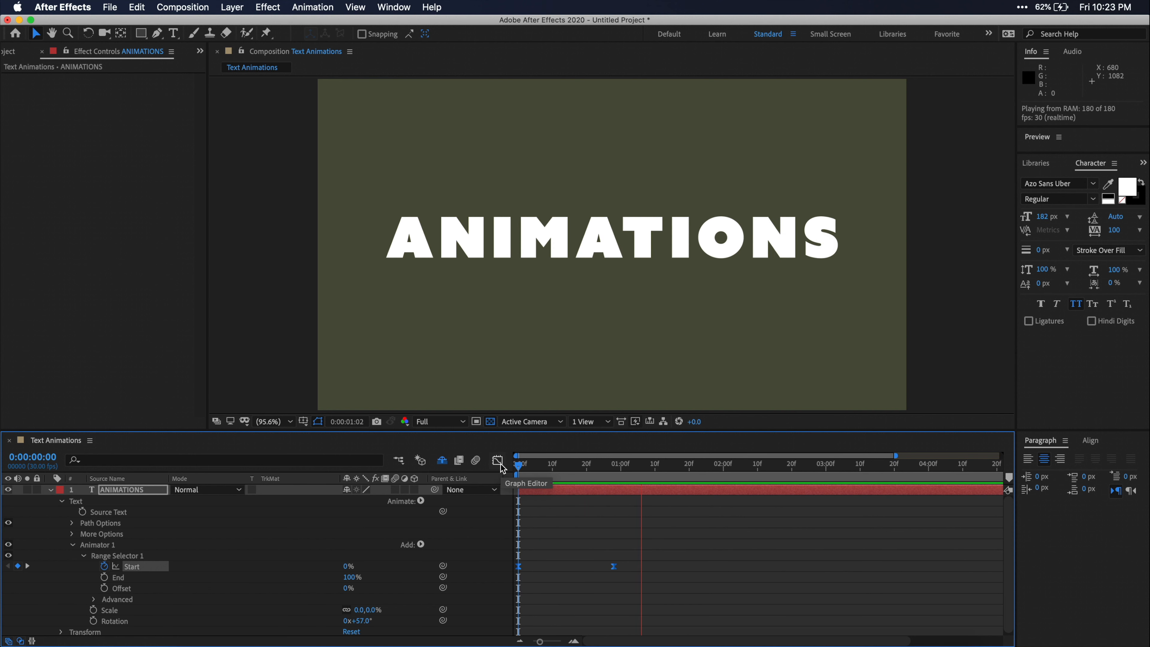
key(space)
Step: Delete Animator 1 from the ANIMATIONS text layer and add a Tracking animator in its place
click(119, 544)
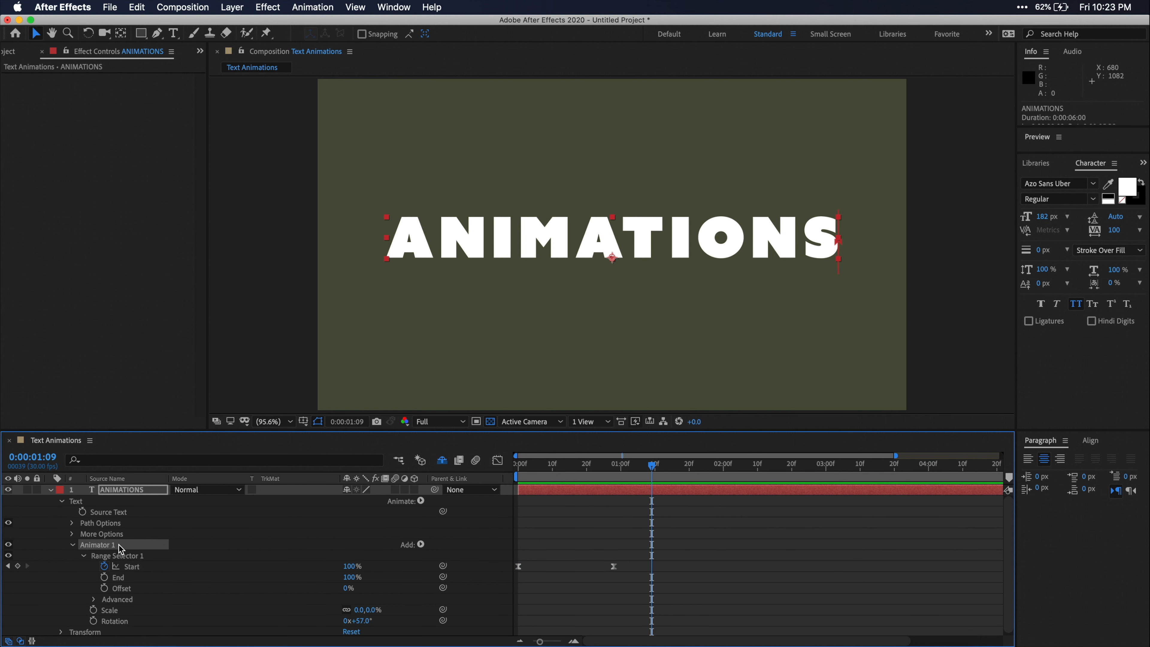
key(Delete)
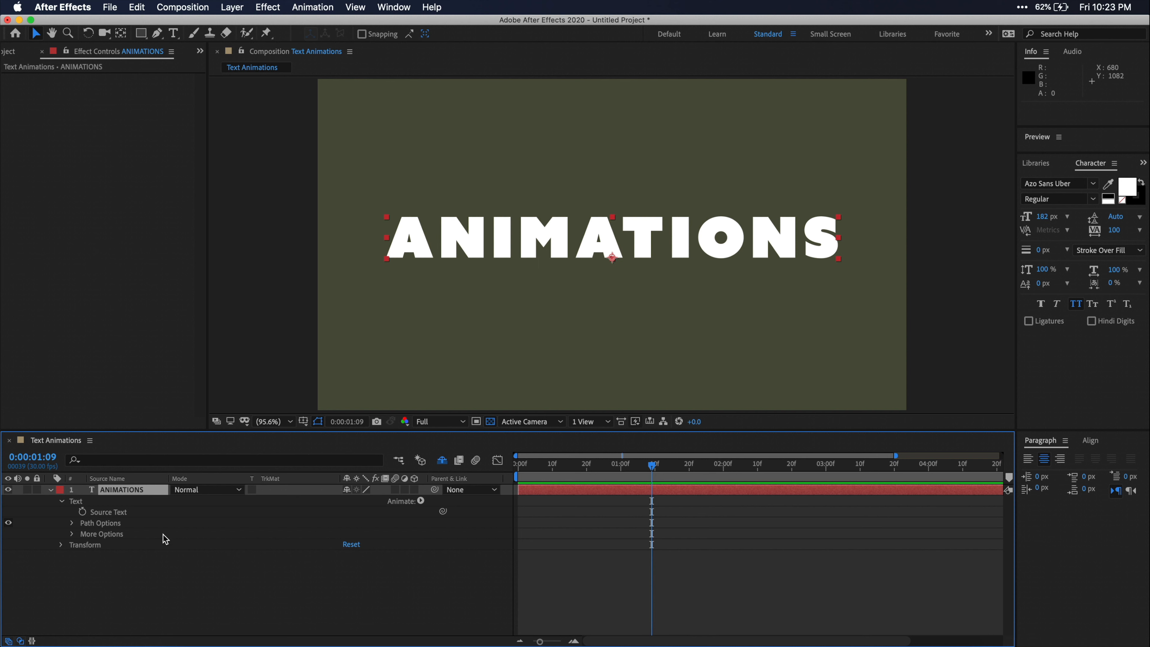
click(420, 501)
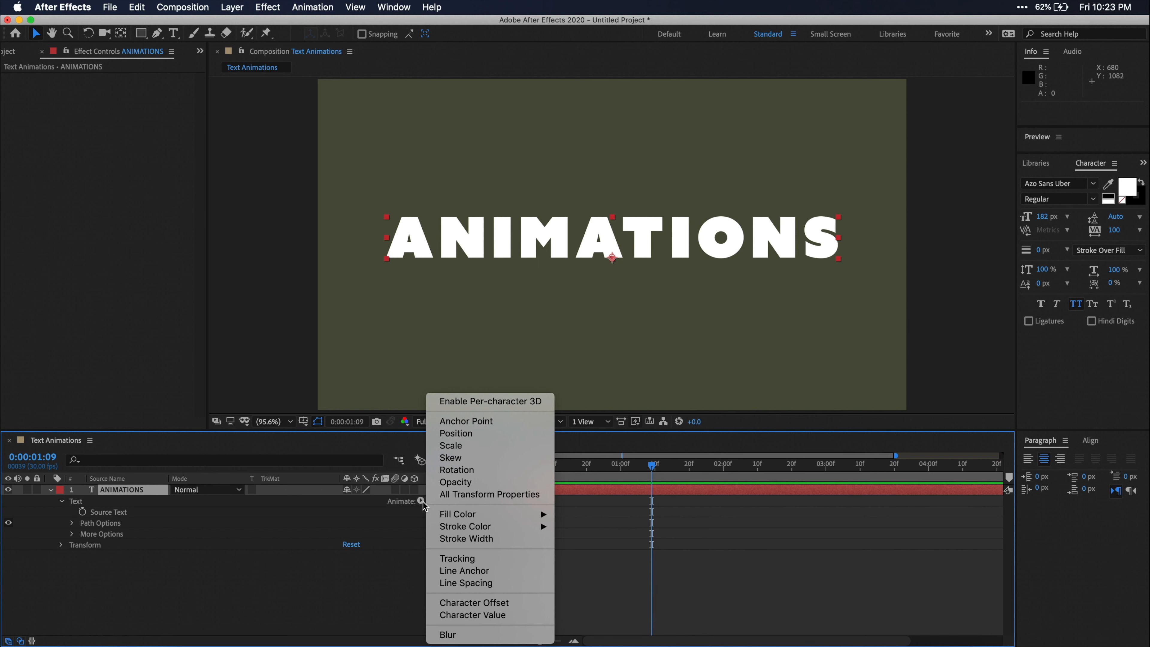
click(490, 559)
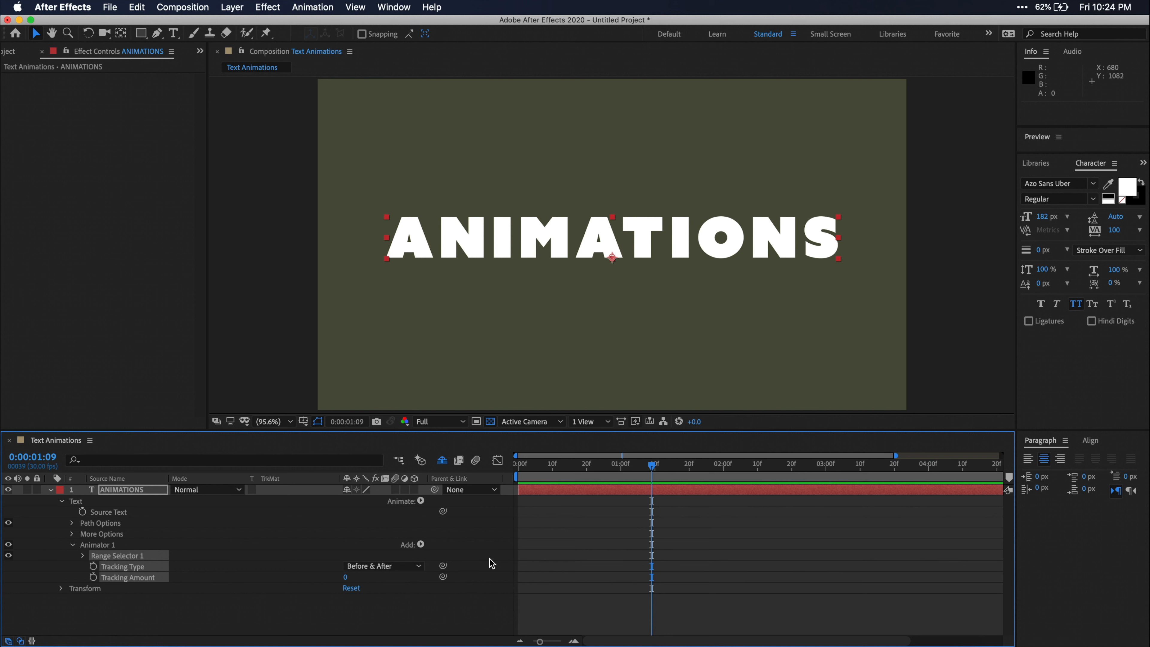
Step: Keyframe Tracking Type and a Tracking Amount of 0 at 0:00:00:00, and set Tracking Amount to 35 at 0:00:01:12
drag(652, 469, 500, 477)
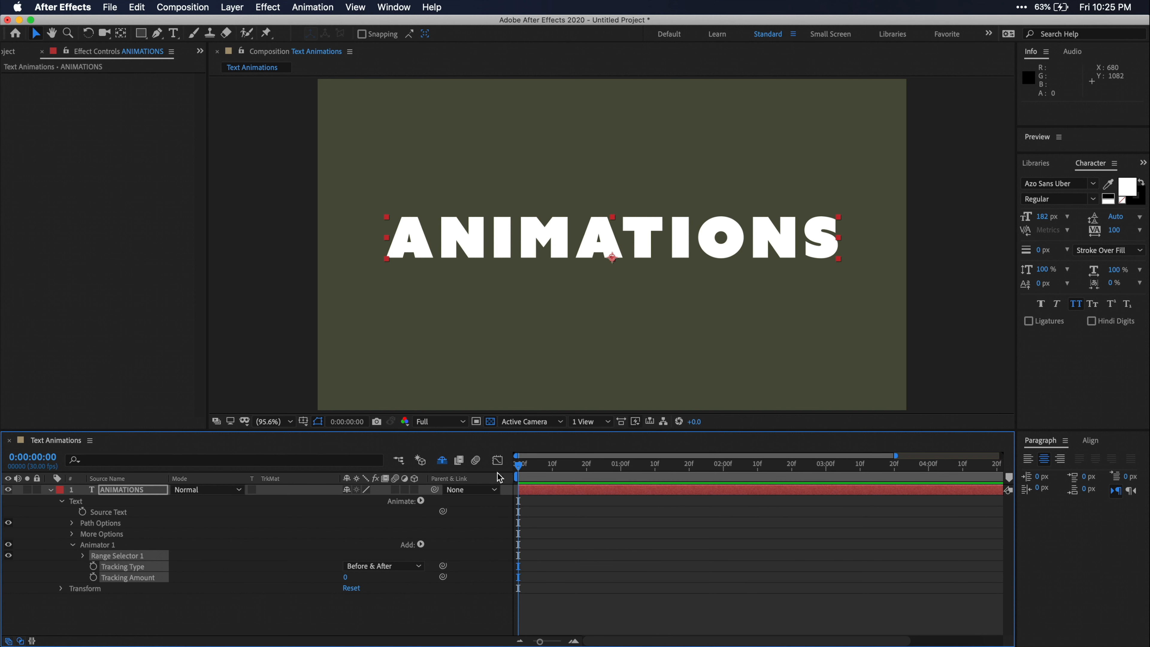
click(94, 577)
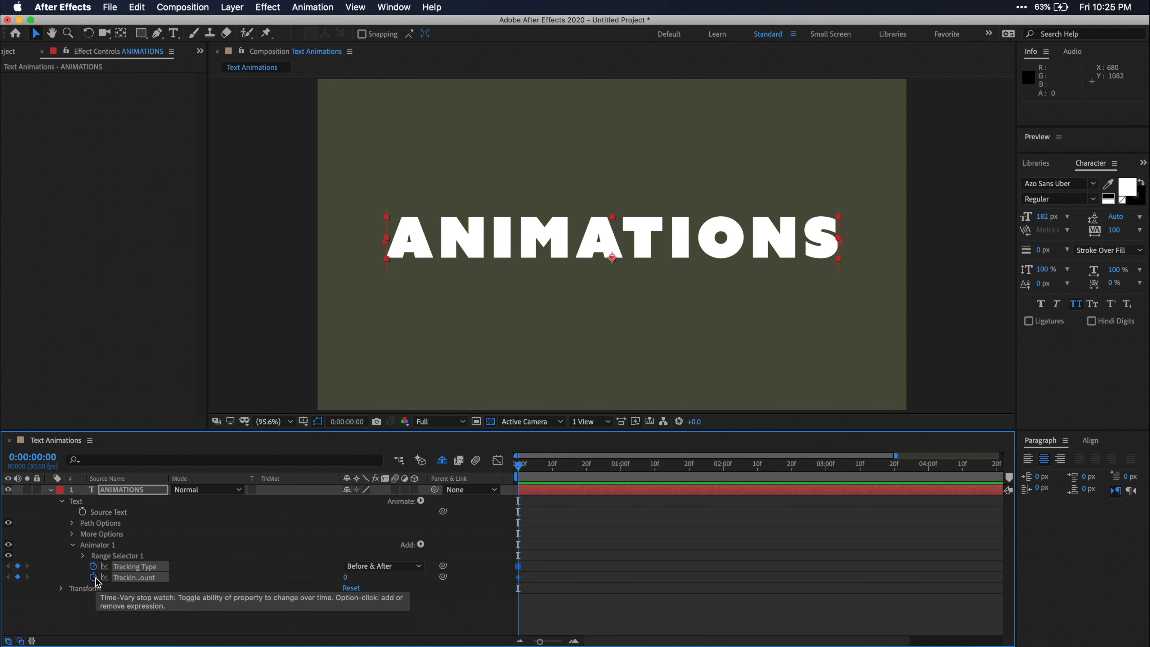
drag(520, 474, 661, 464)
drag(345, 577, 367, 579)
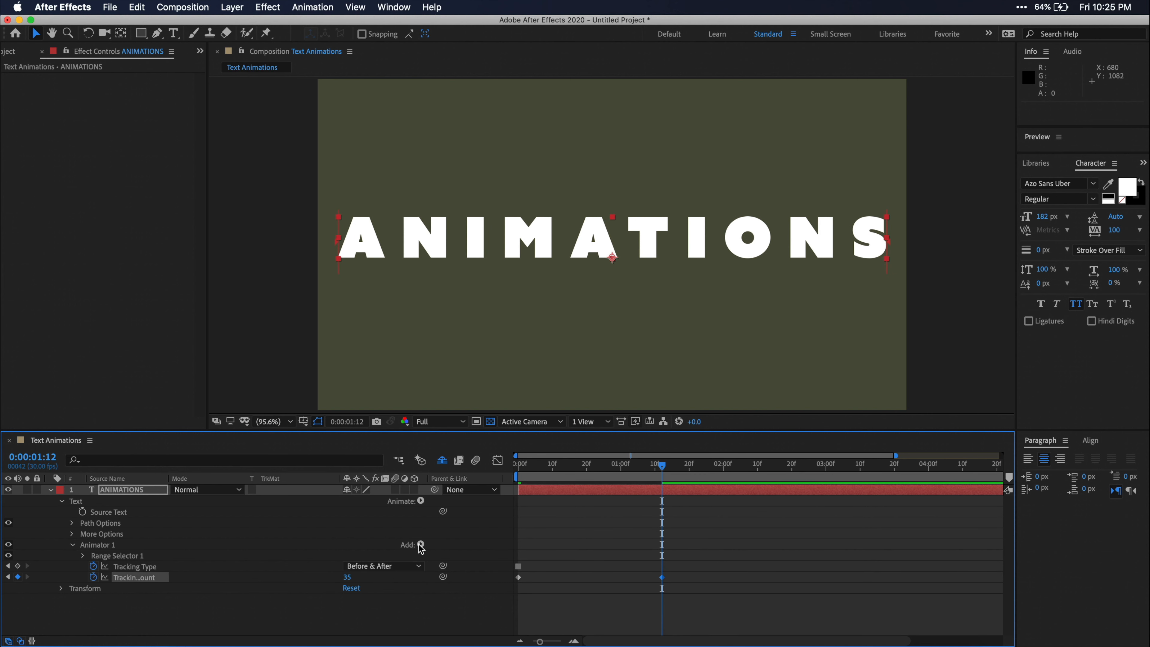
Step: Move the second Tracking Amount keyframe to 0:00:02:01 and play the letter-spacing animation from the first frame
drag(530, 468, 518, 468)
key(space)
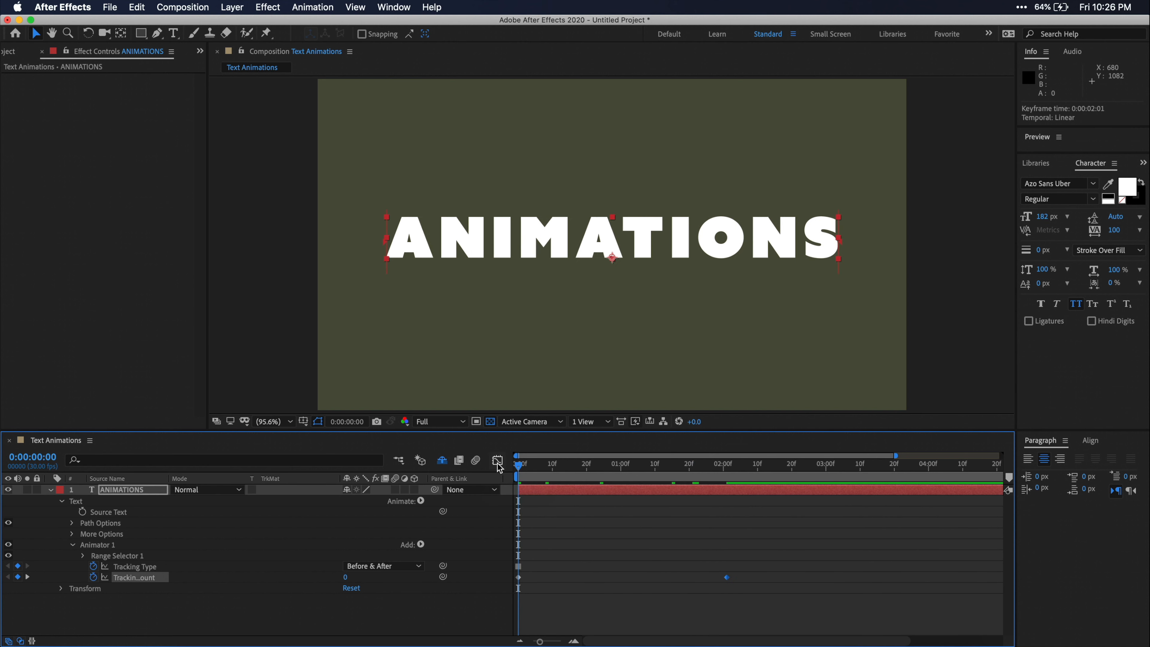
key(space)
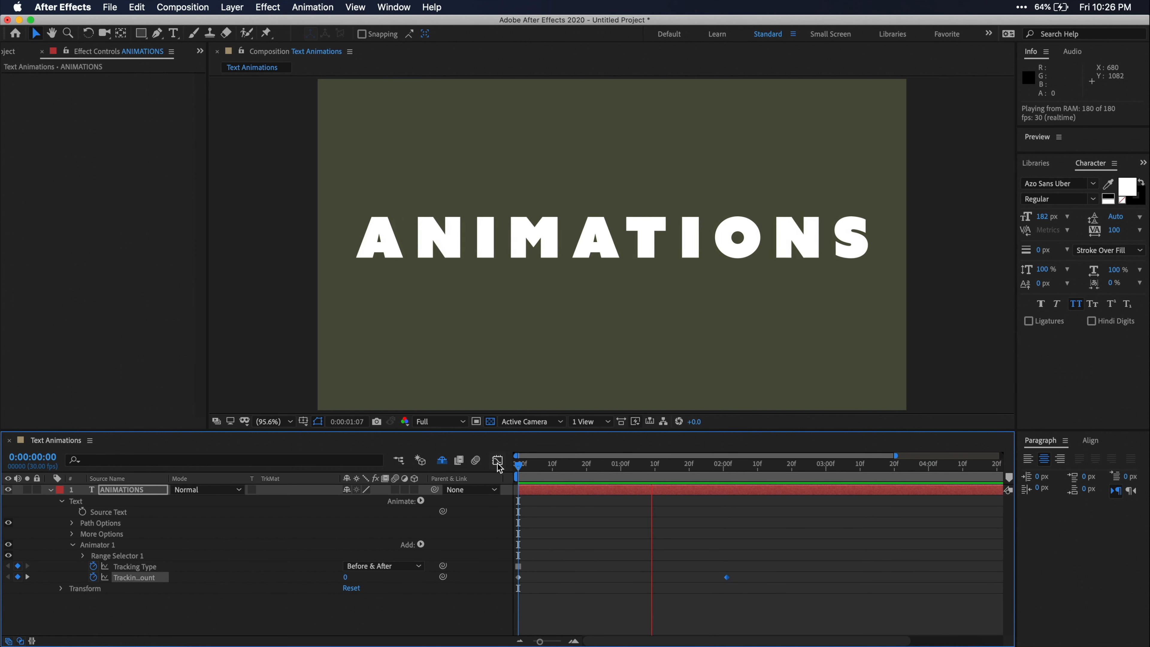